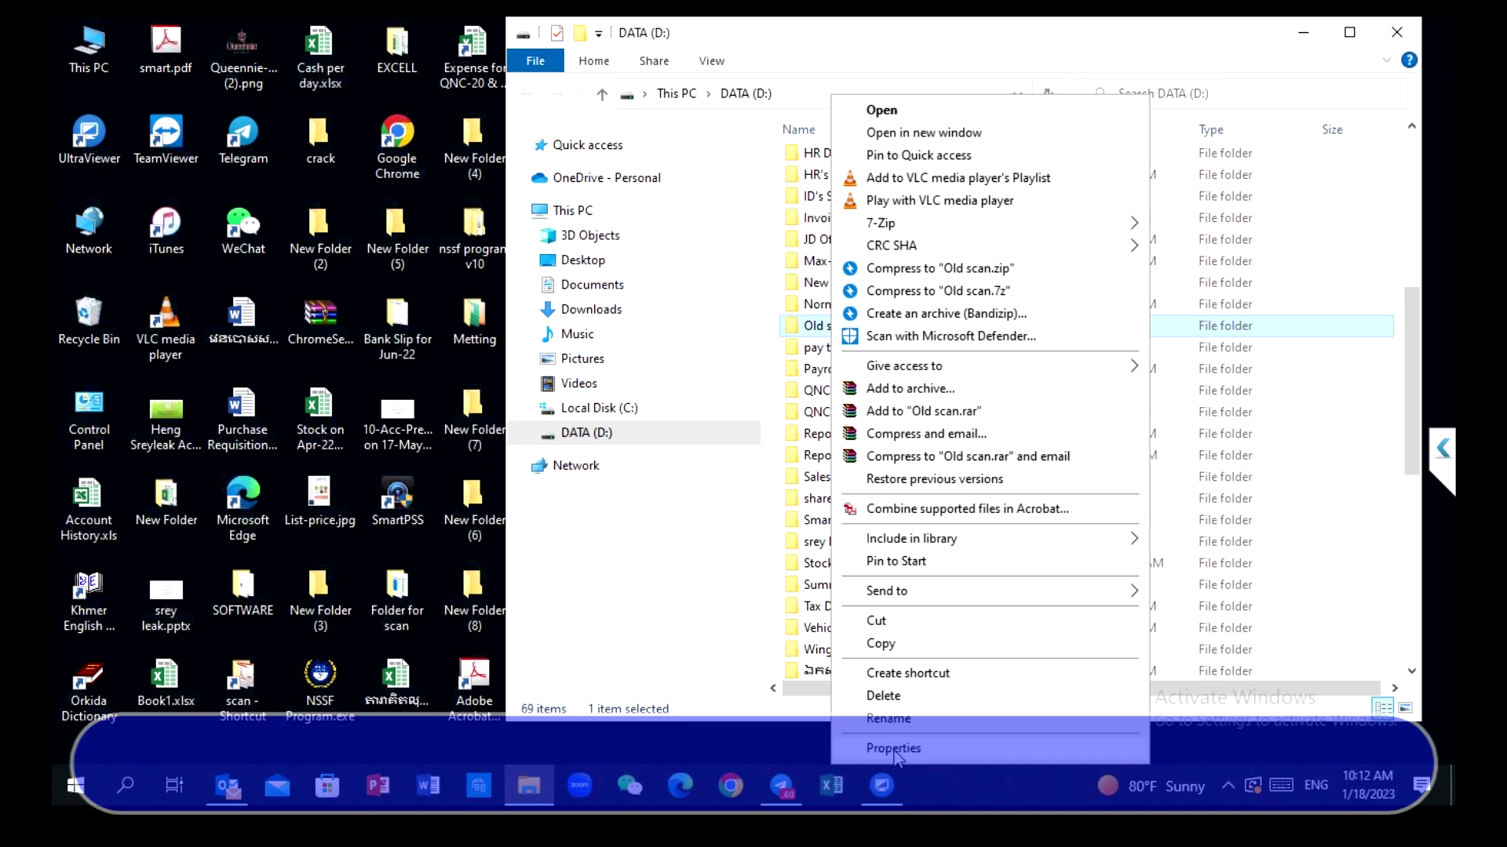
Open the Properties dialog of the Old scan folder on DATA (D:).
left_click(894, 749)
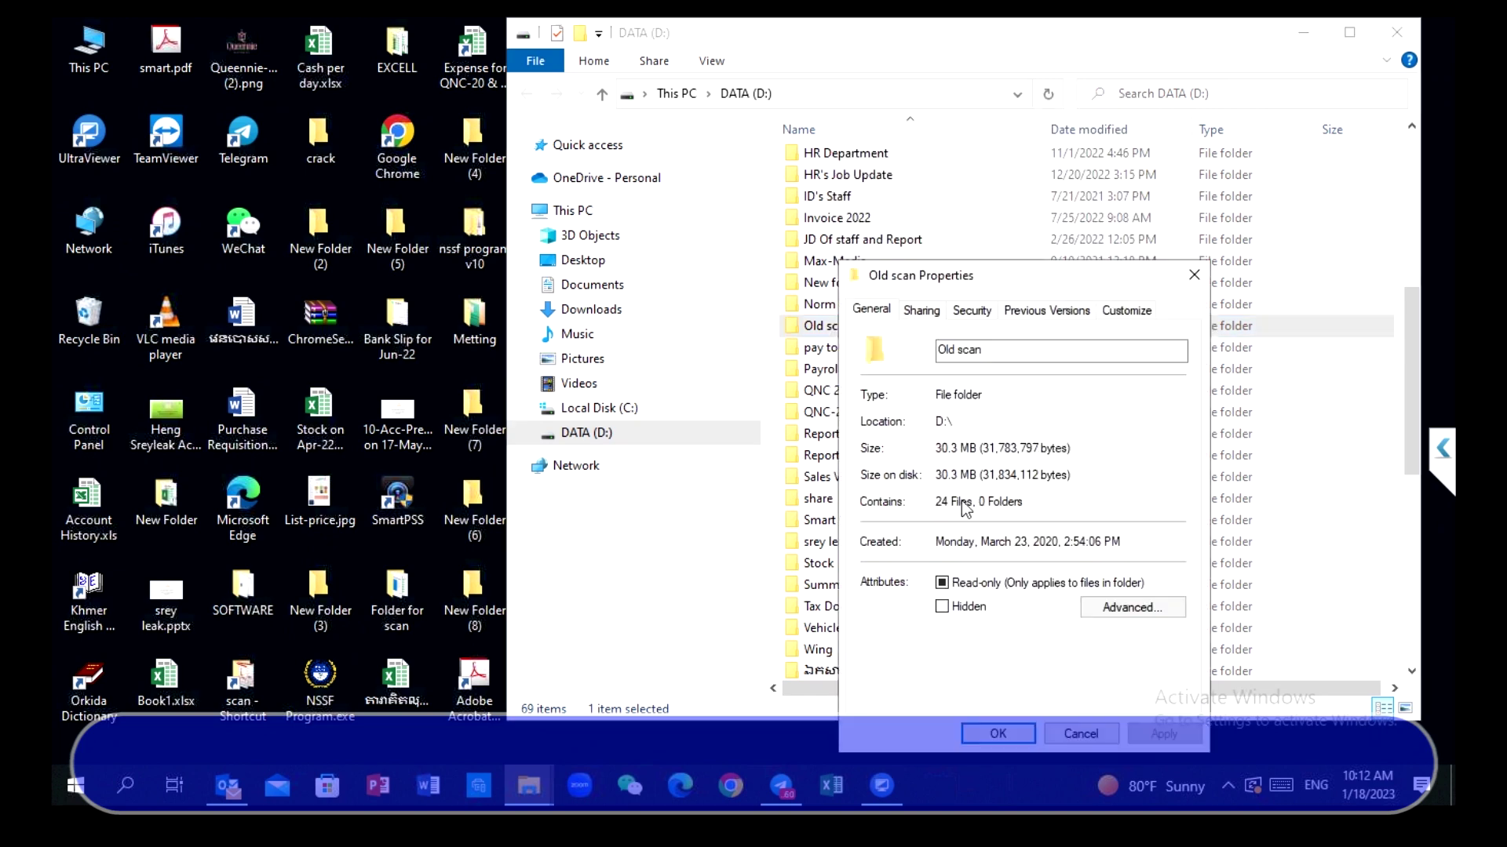
Add Everyone to the Old scan folder's network sharing list.
left_click(923, 309)
left_click(902, 448)
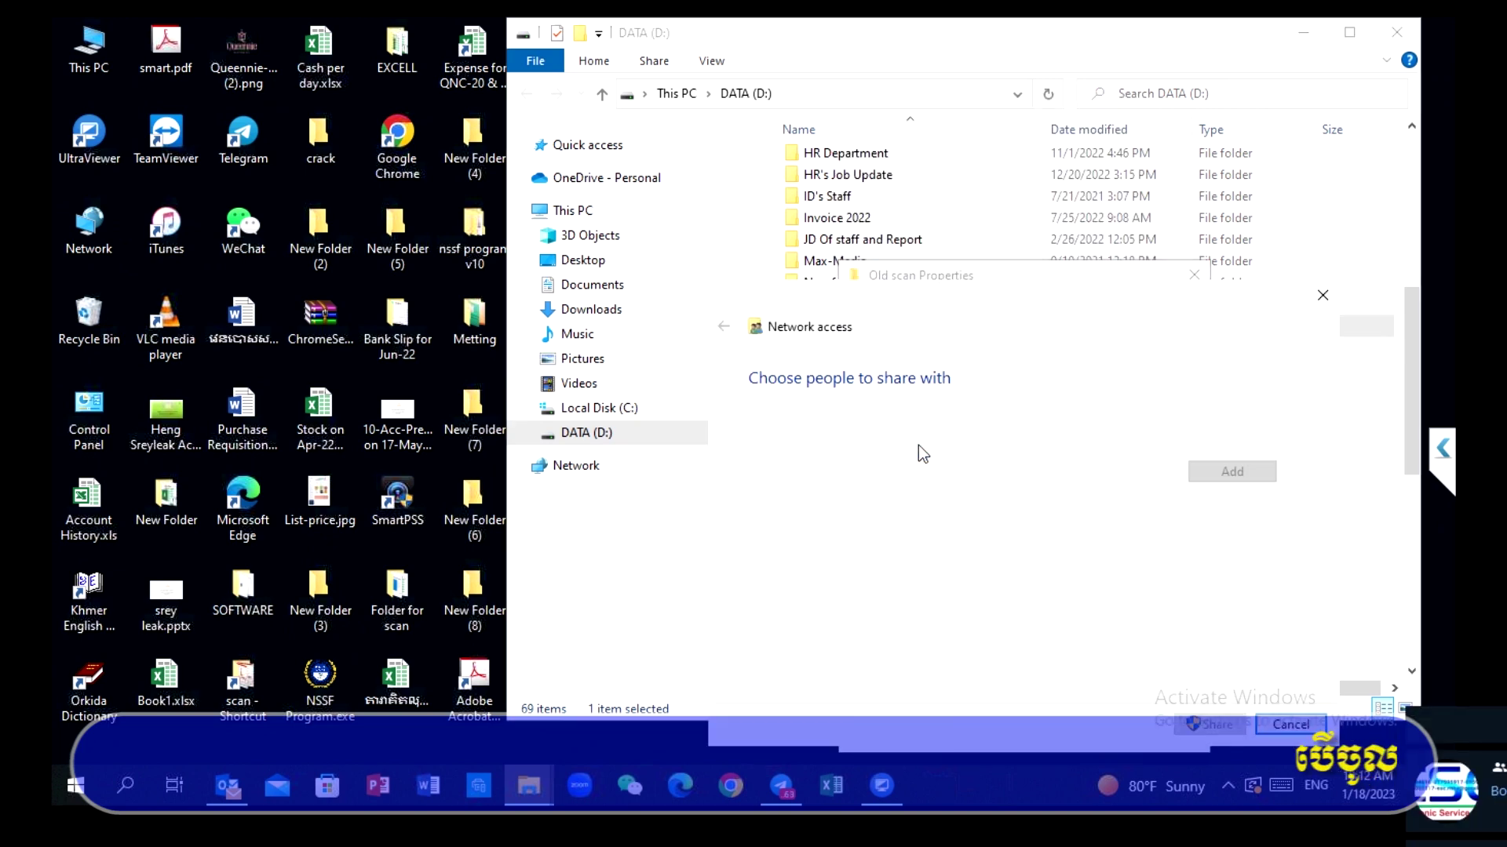
left_click(1174, 472)
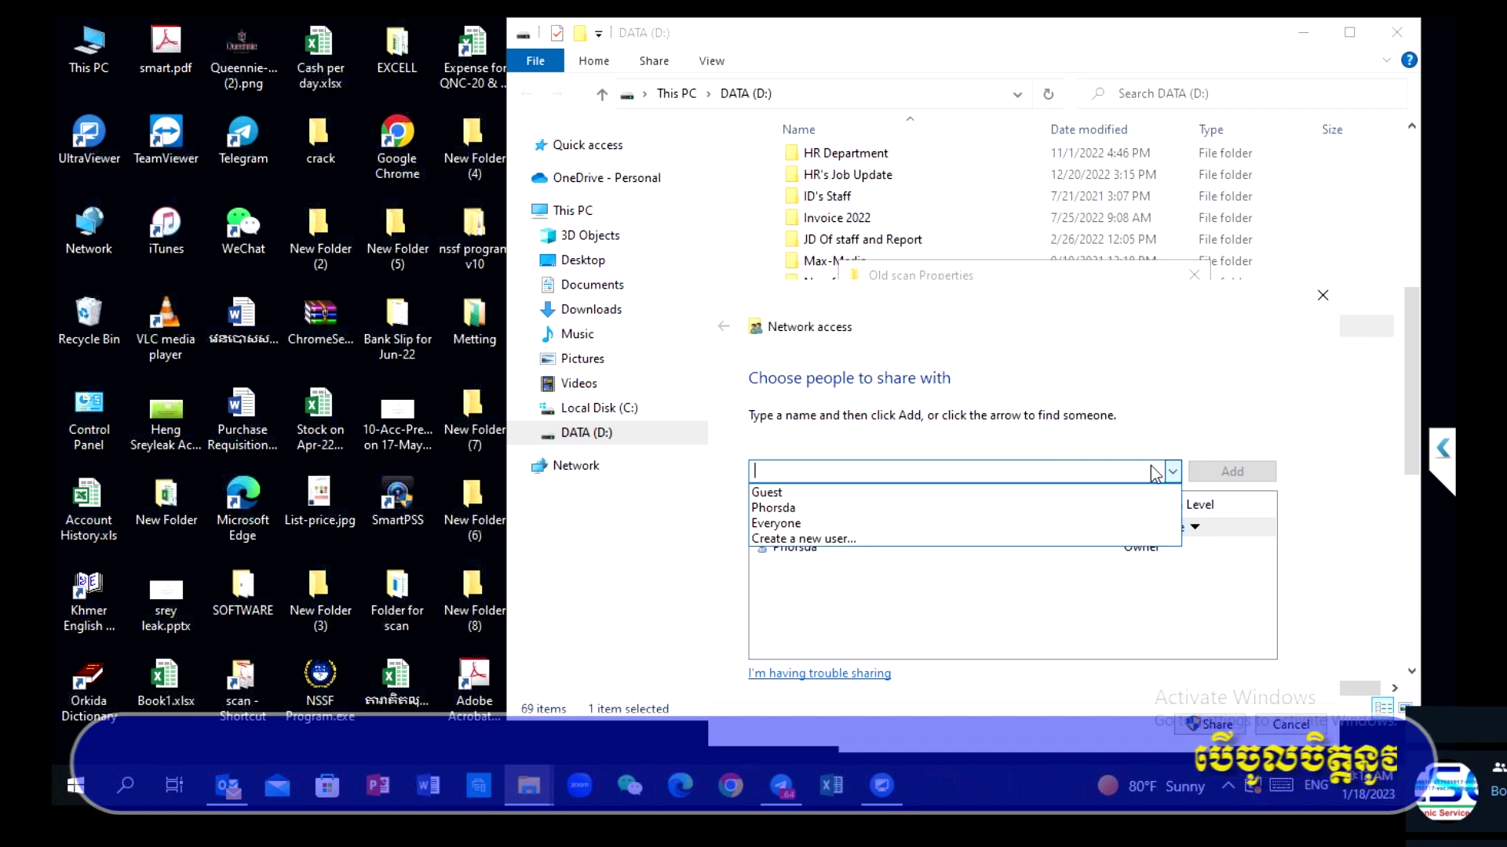
left_click(795, 524)
left_click(1231, 470)
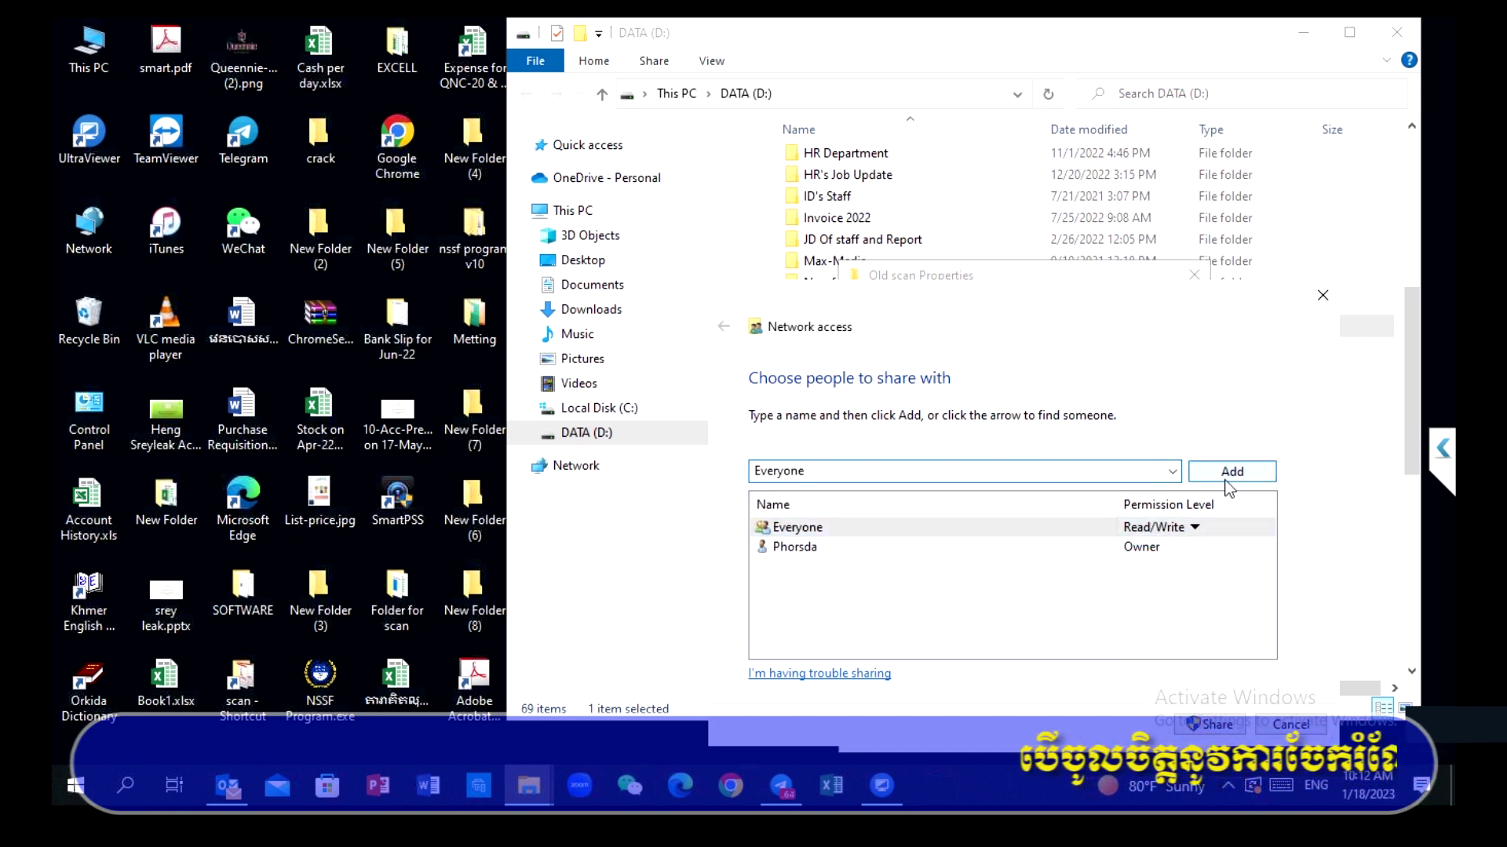
Share Old scan with Everyone at Read/Write, creating path \\DESKTOP-ERDDABJ\Old scan.
left_click(1194, 527)
left_click(1240, 554)
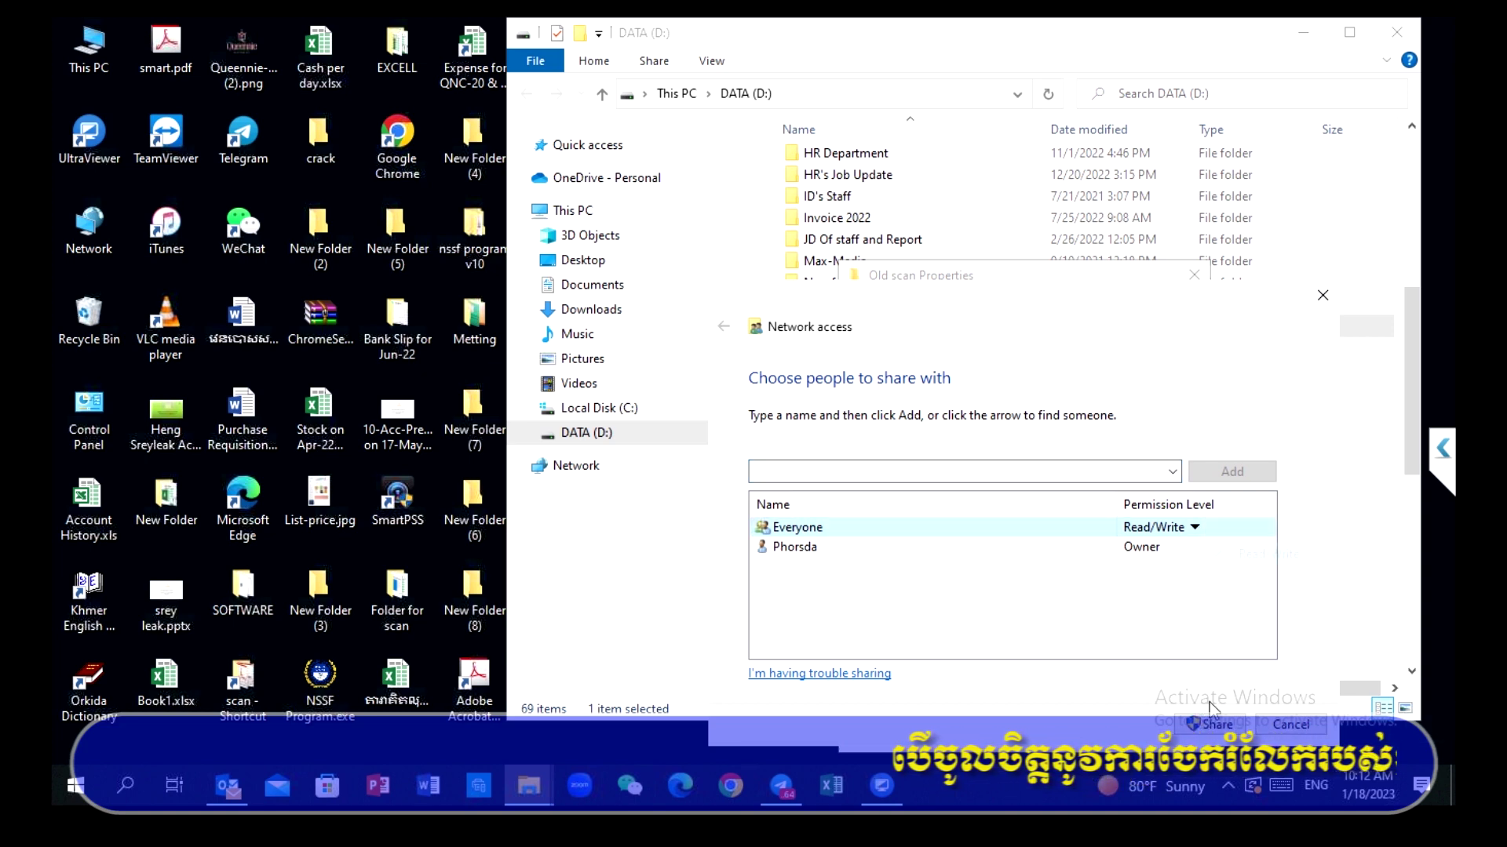
left_click(1206, 726)
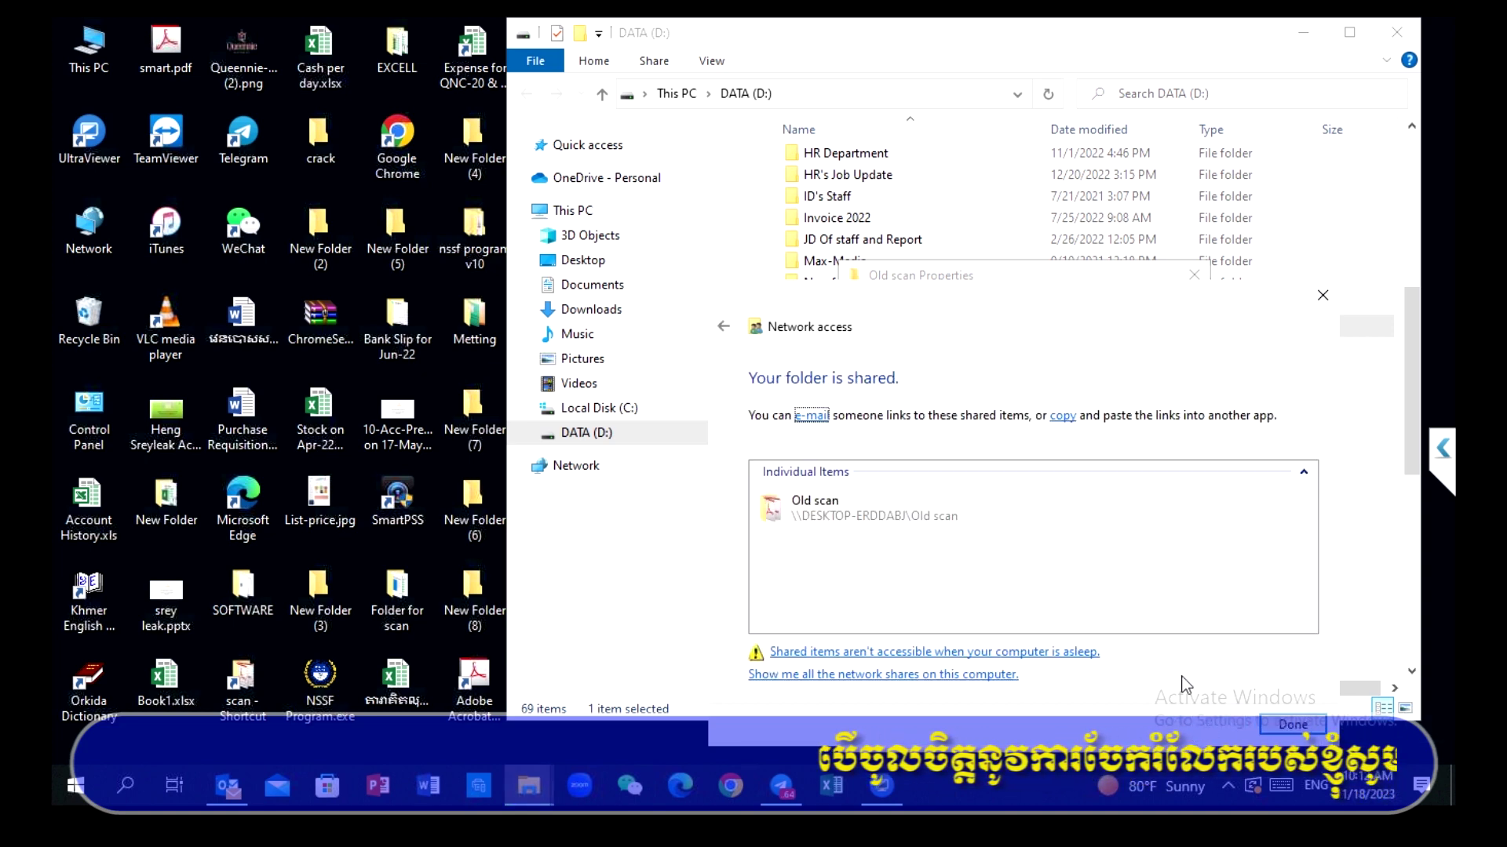
left_click(1288, 724)
left_click(959, 556)
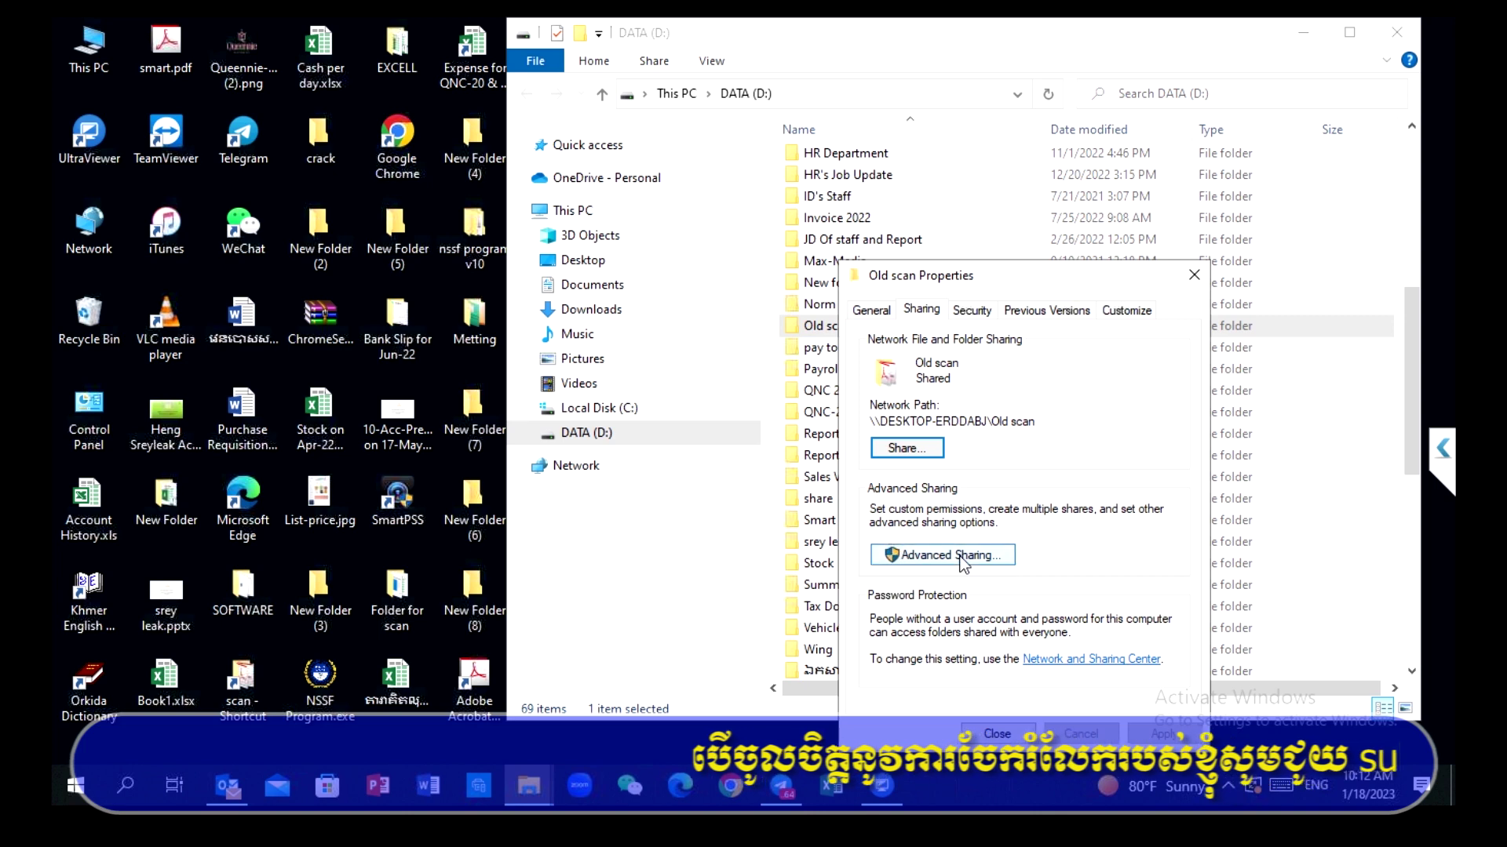
Tick Full Control for Everyone in Old scan's share permissions and confirm both dialogs.
left_click(921, 592)
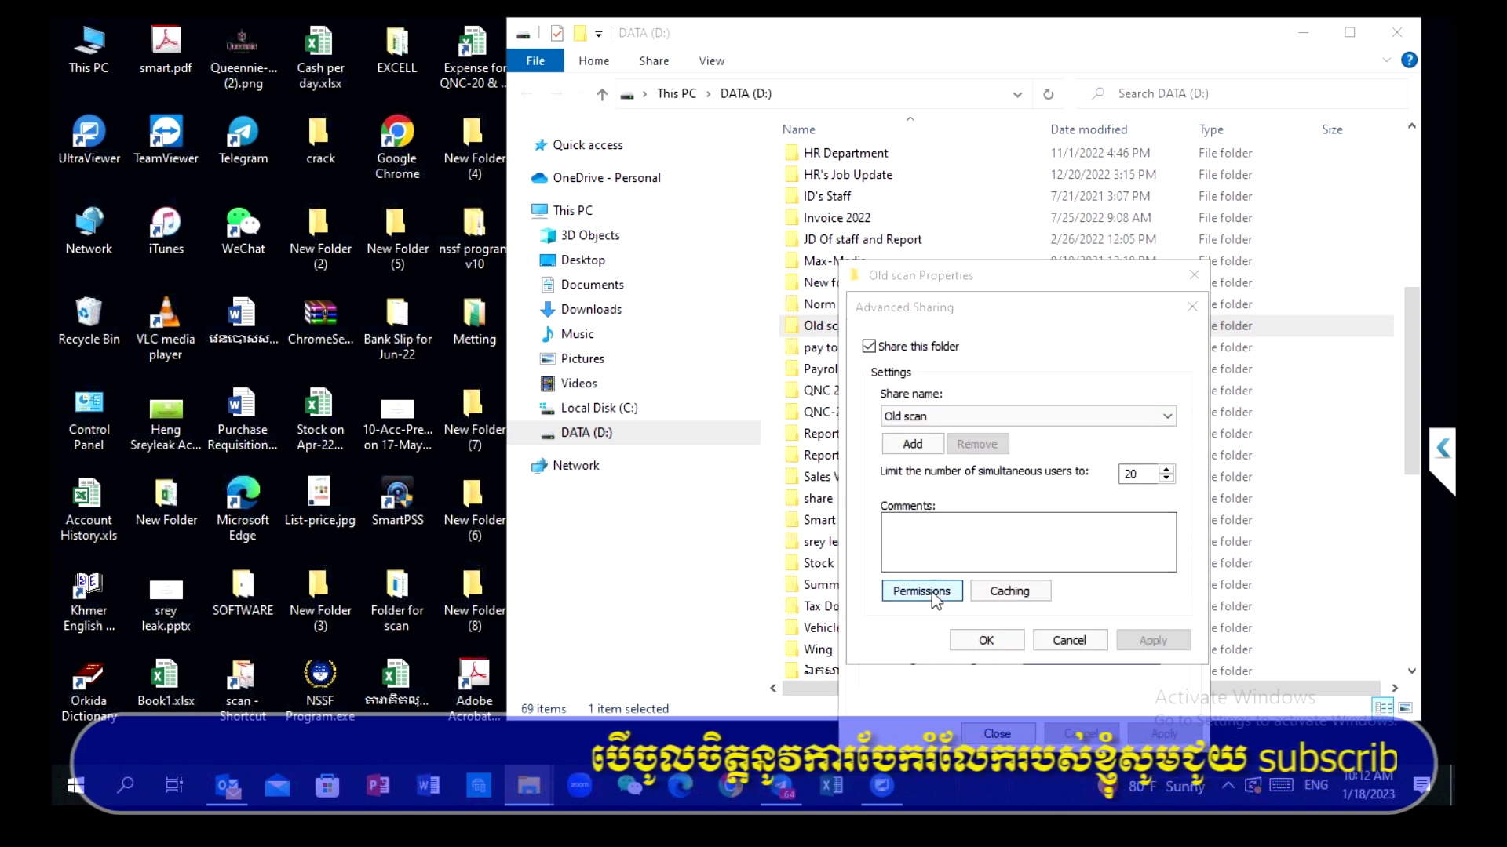
left_click(1108, 555)
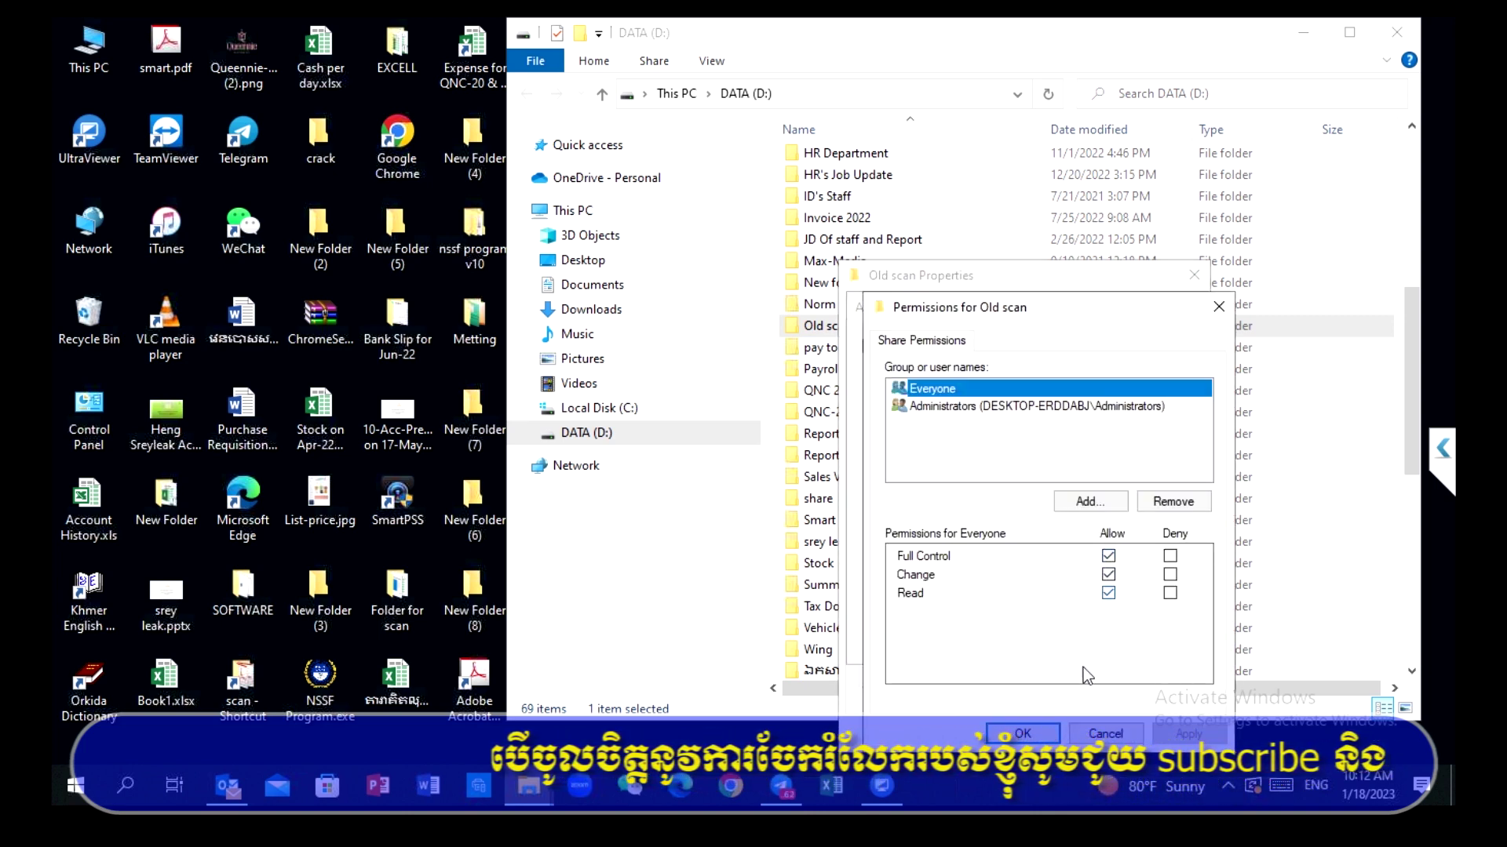
left_click(1023, 735)
left_click(997, 643)
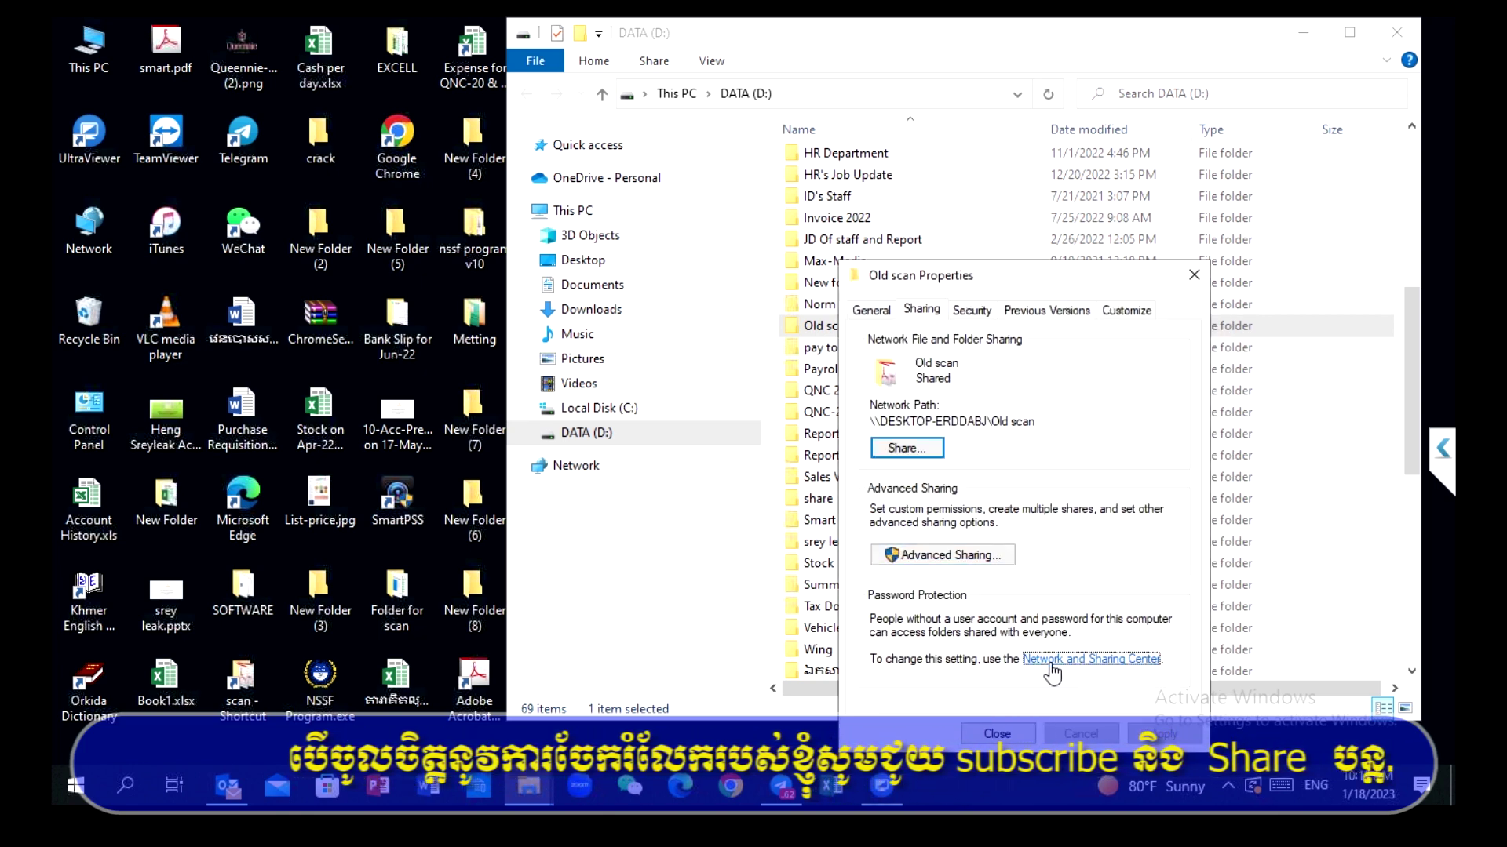
Turn off password protected sharing under All Networks and save the changes.
left_click(1106, 660)
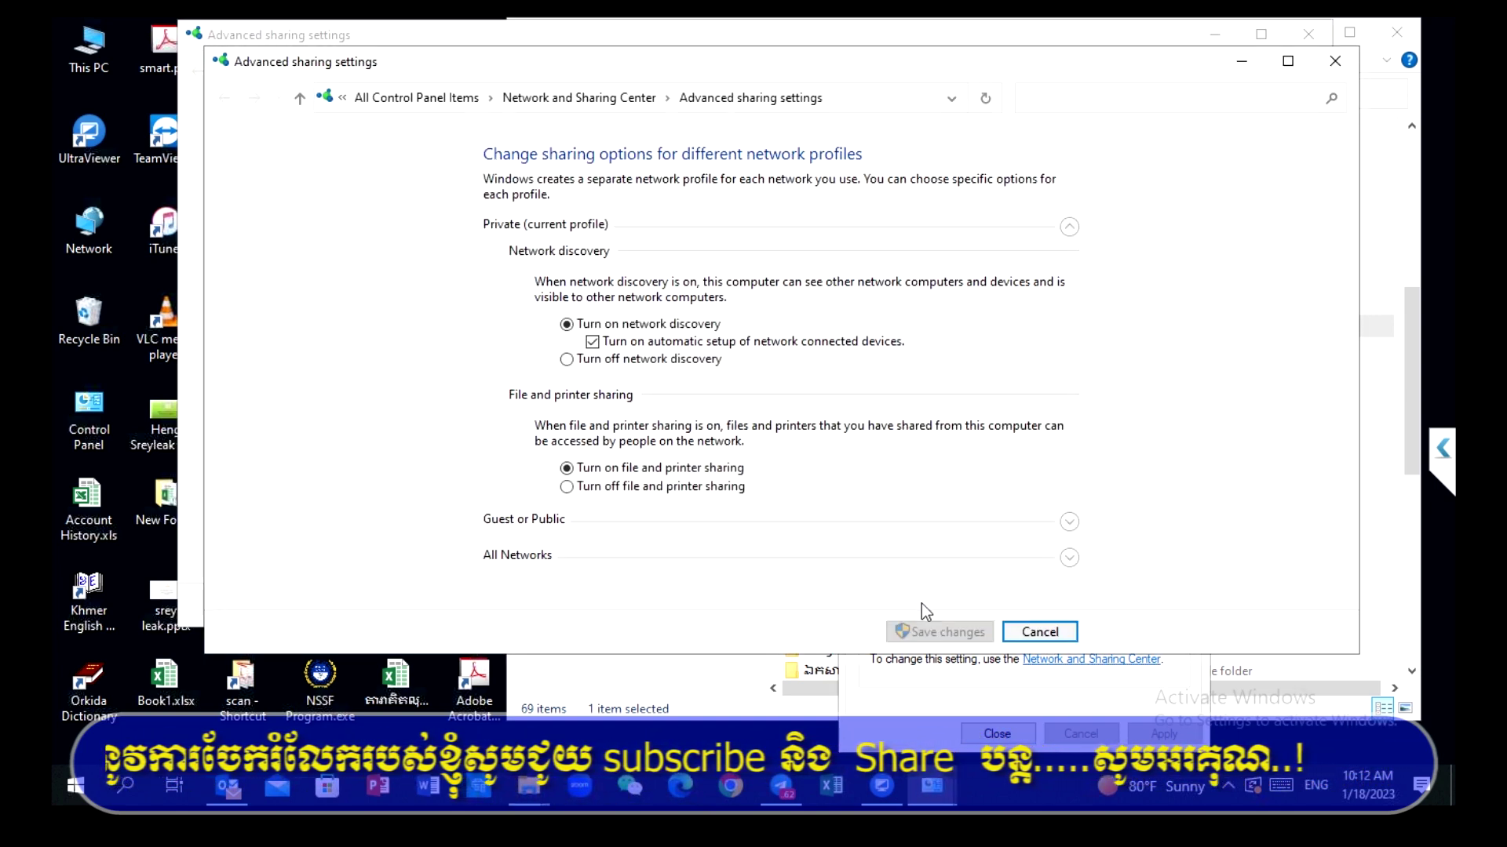
left_click(1069, 558)
scroll(710, 502, "down", 2)
left_click(565, 590)
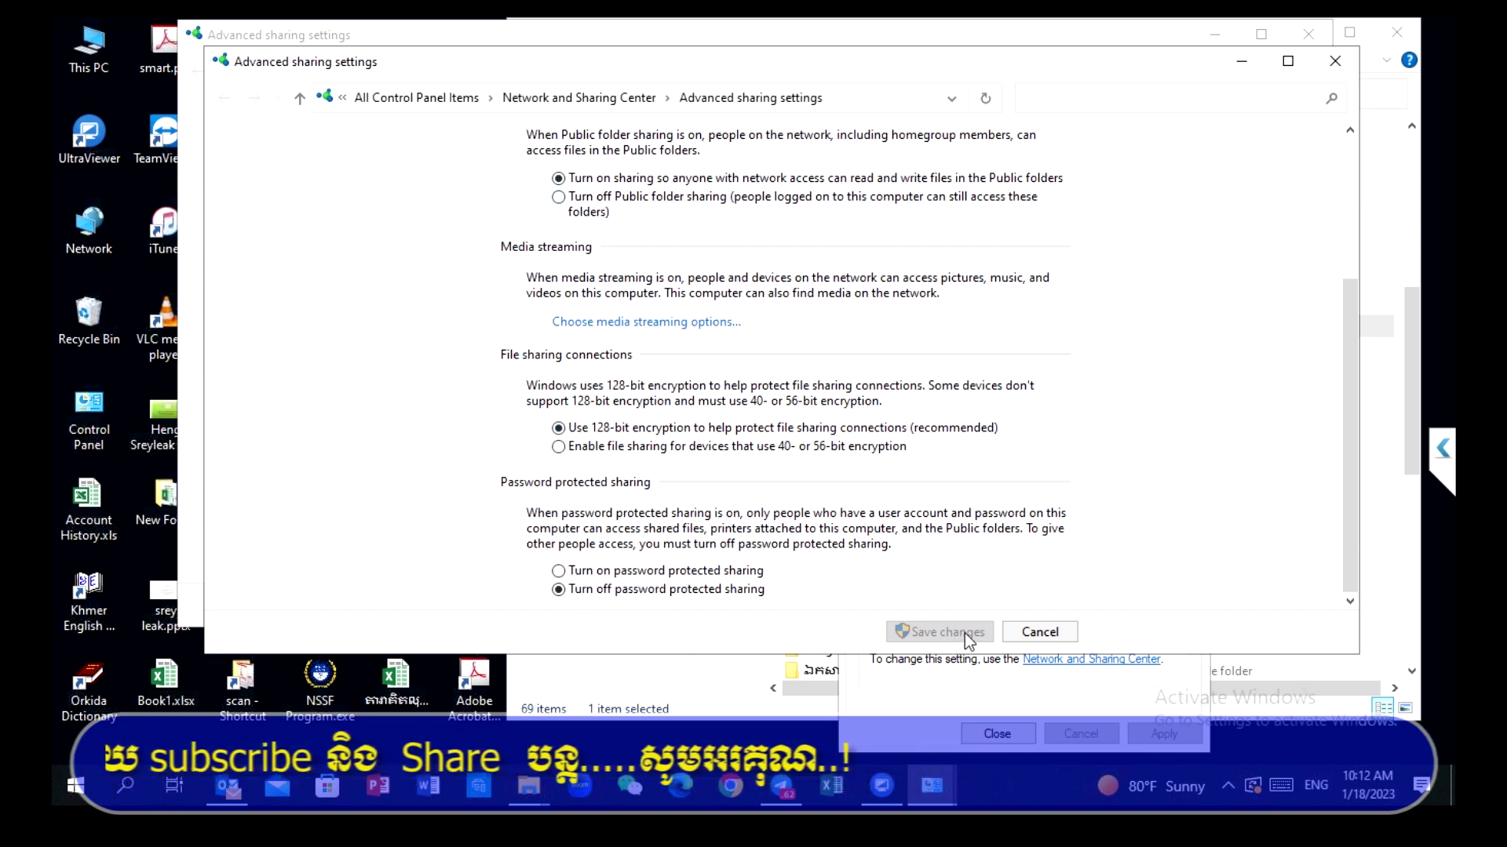
left_click(1039, 632)
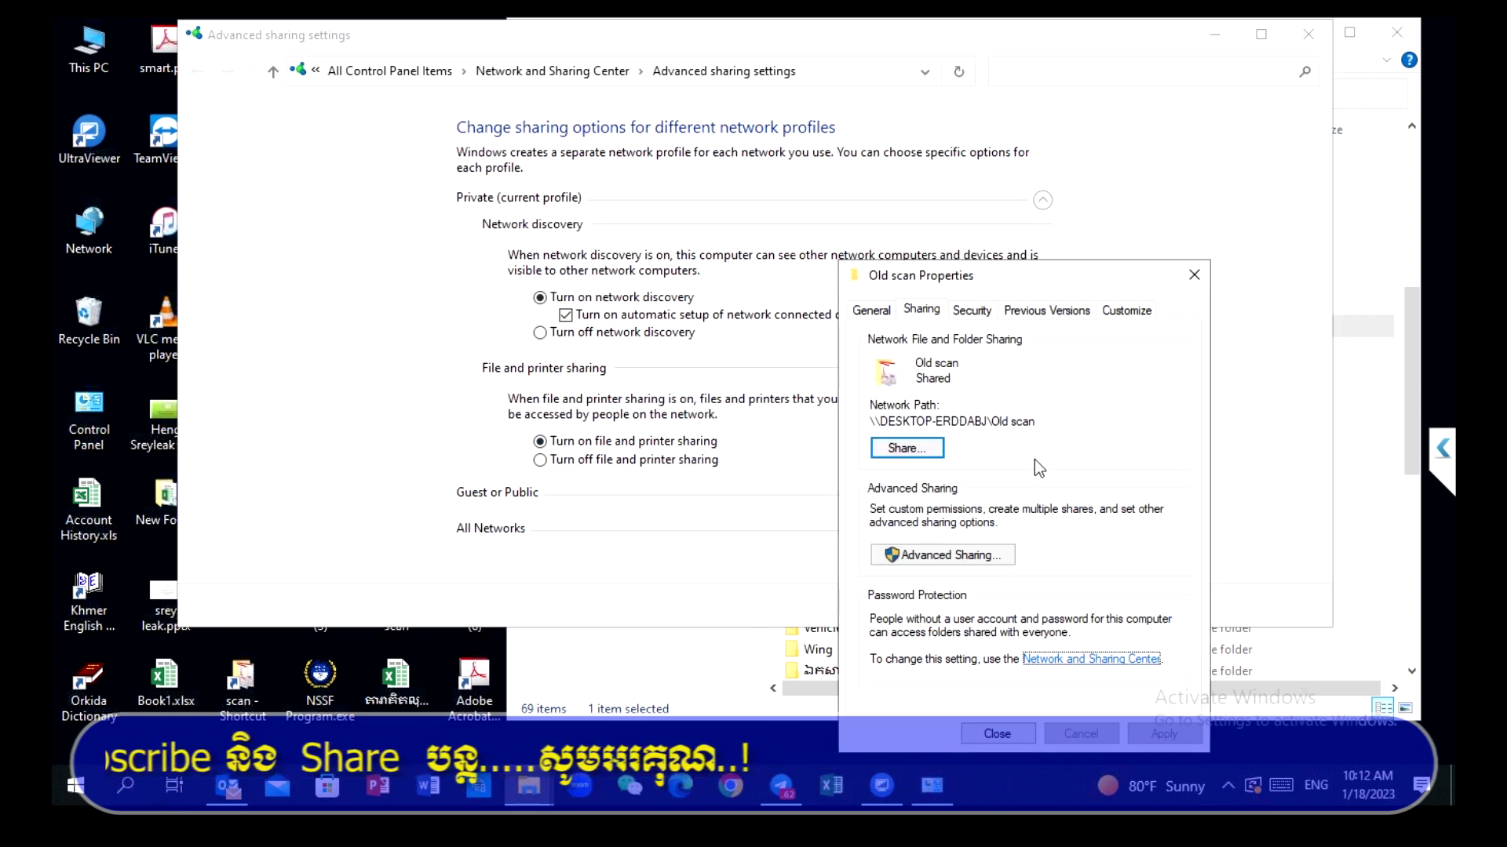
Select the \\DESKTOP-ERDDABJ\Old scan network path text and launch Google Chrome.
left_click_drag(1043, 422, 809, 423)
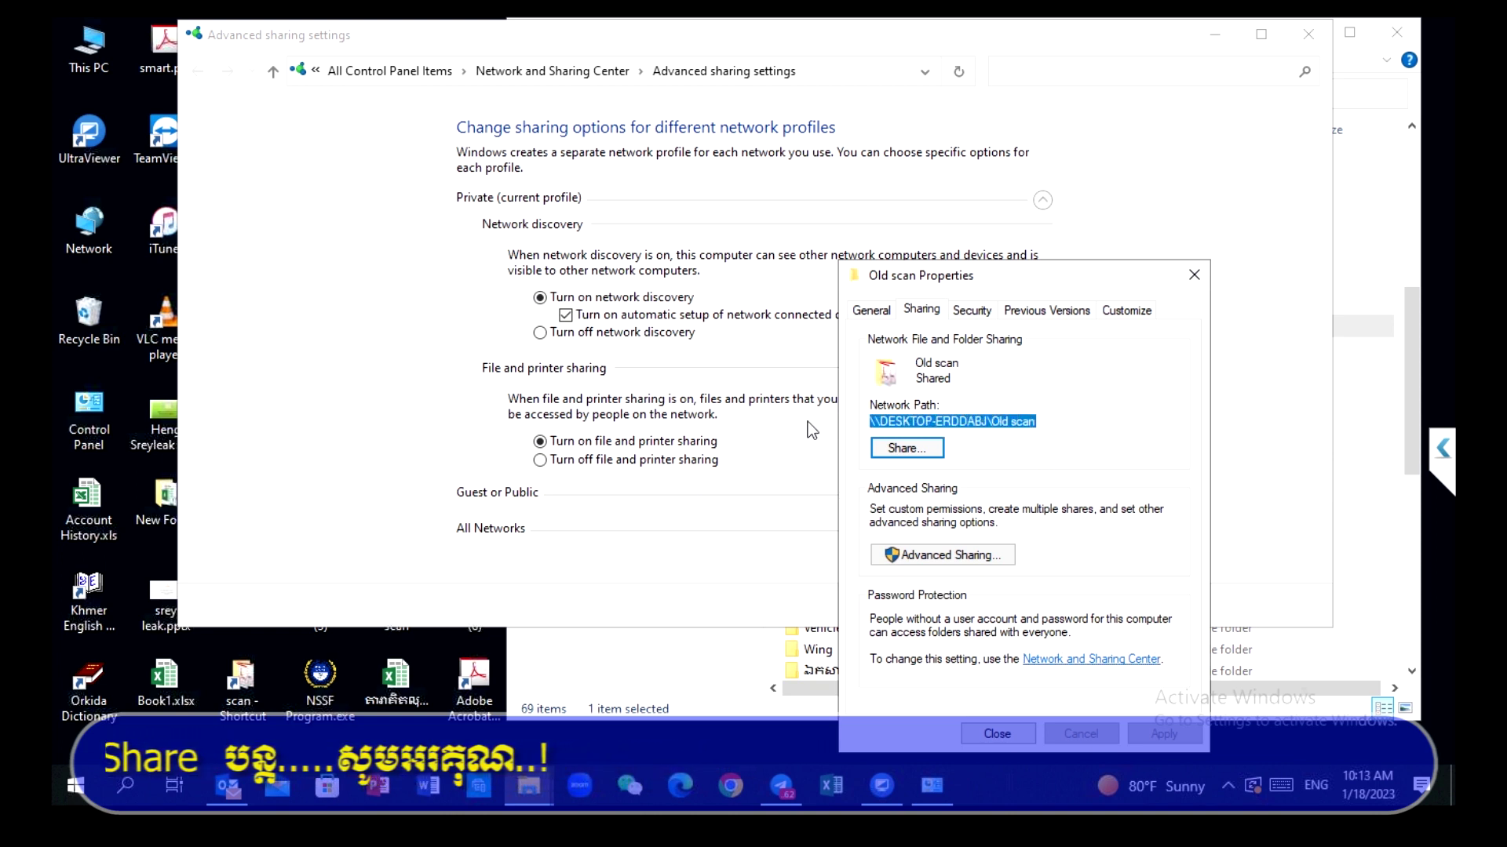
left_click(729, 789)
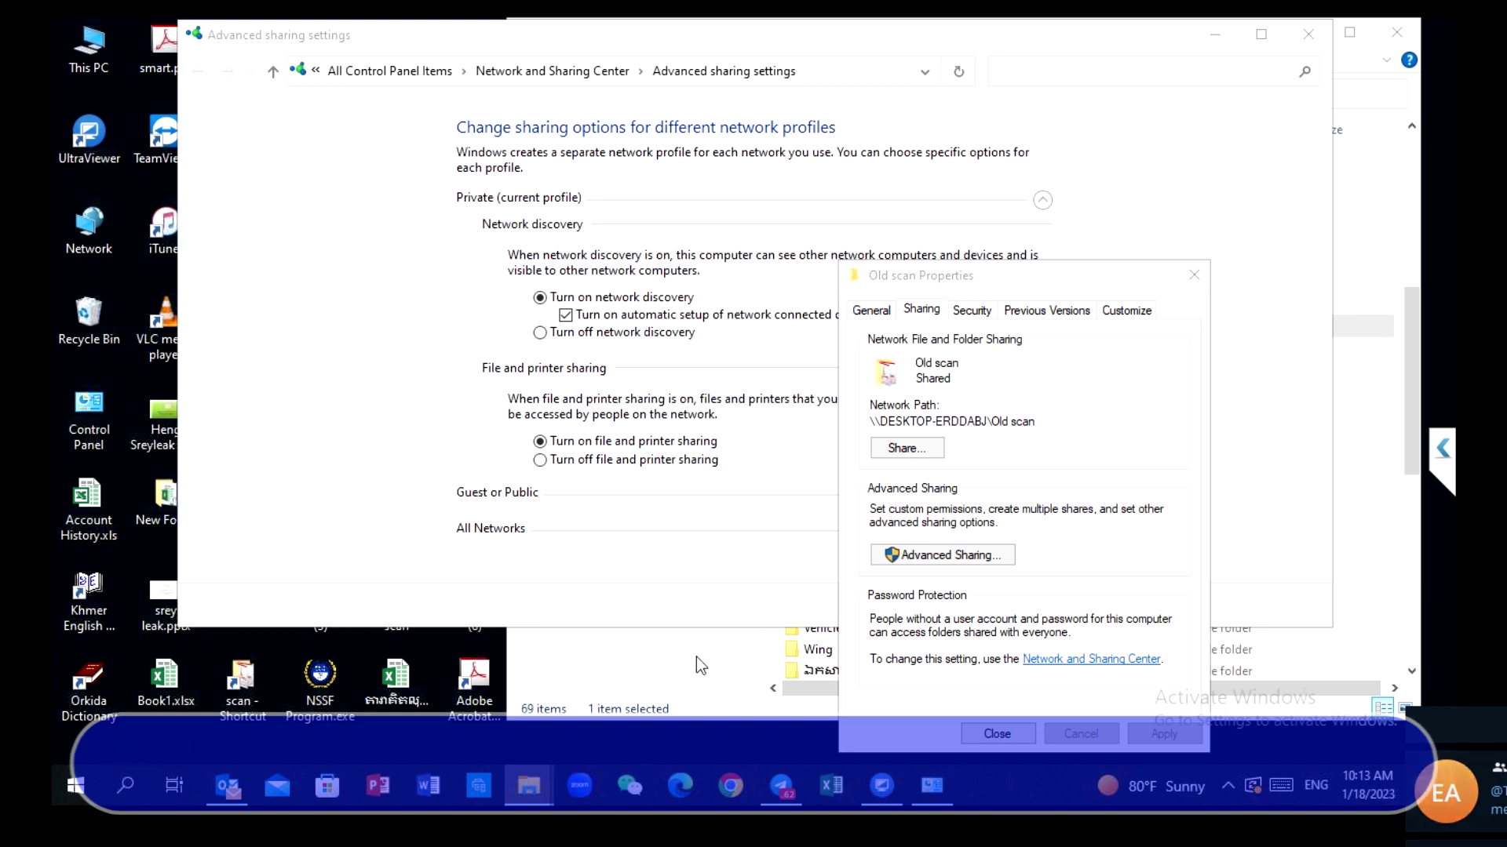
left_click(729, 785)
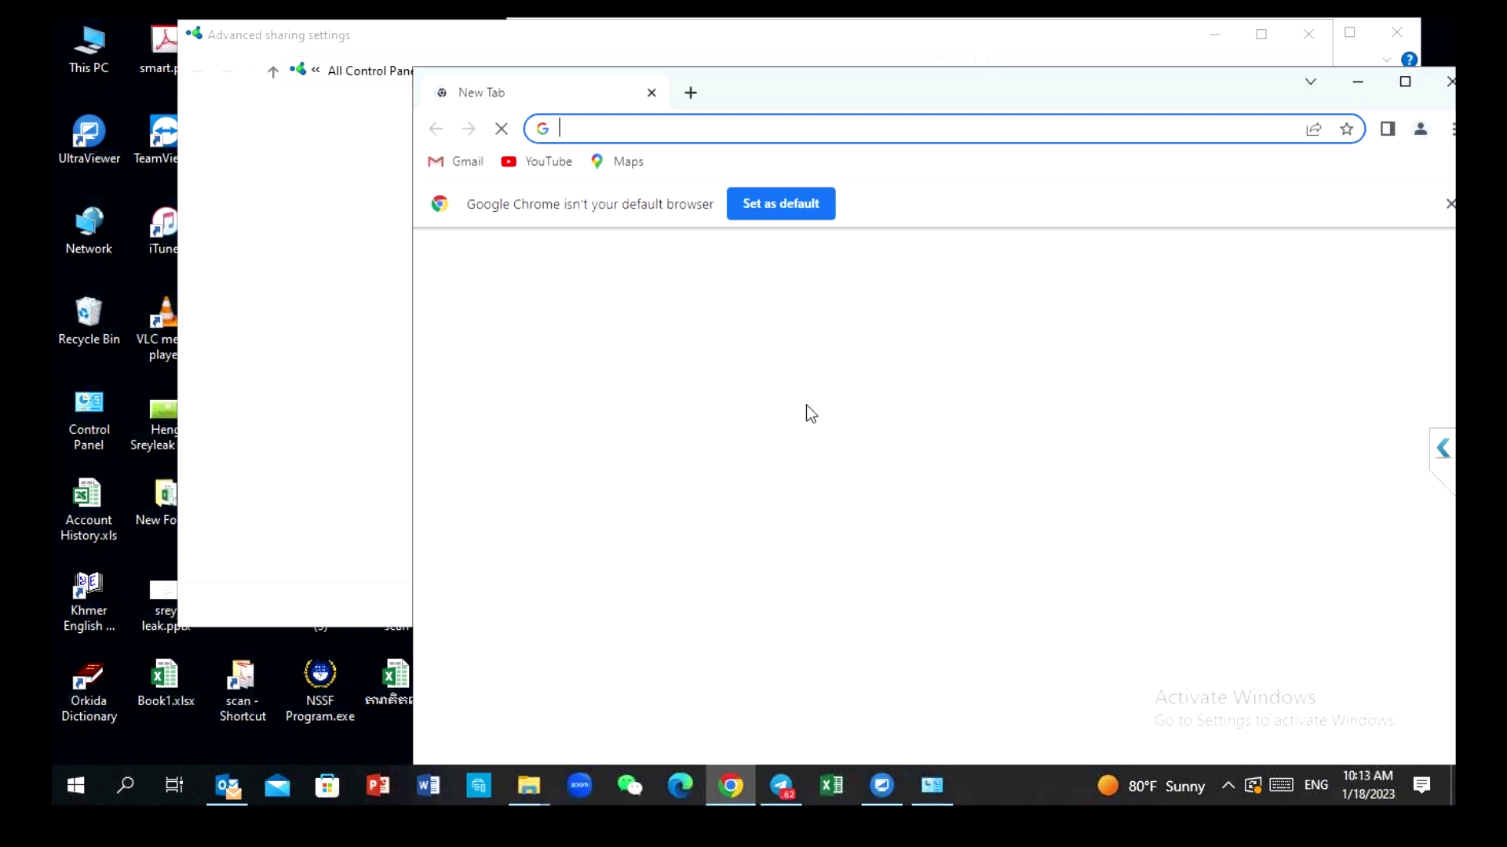
Maximize the Chrome window and enter the address 192.168.10.150.
left_click(1406, 83)
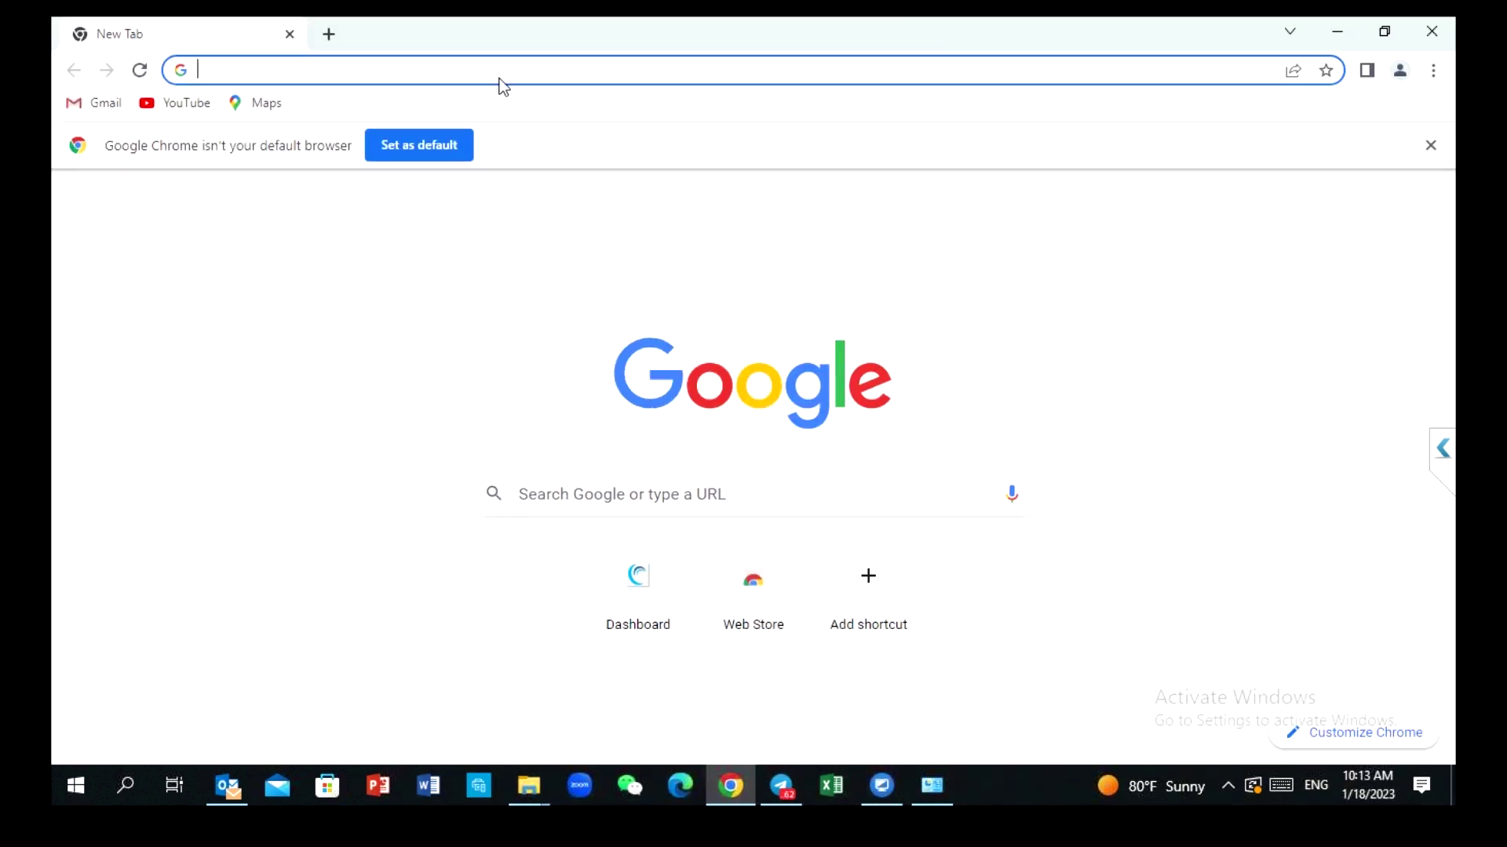
type("1")
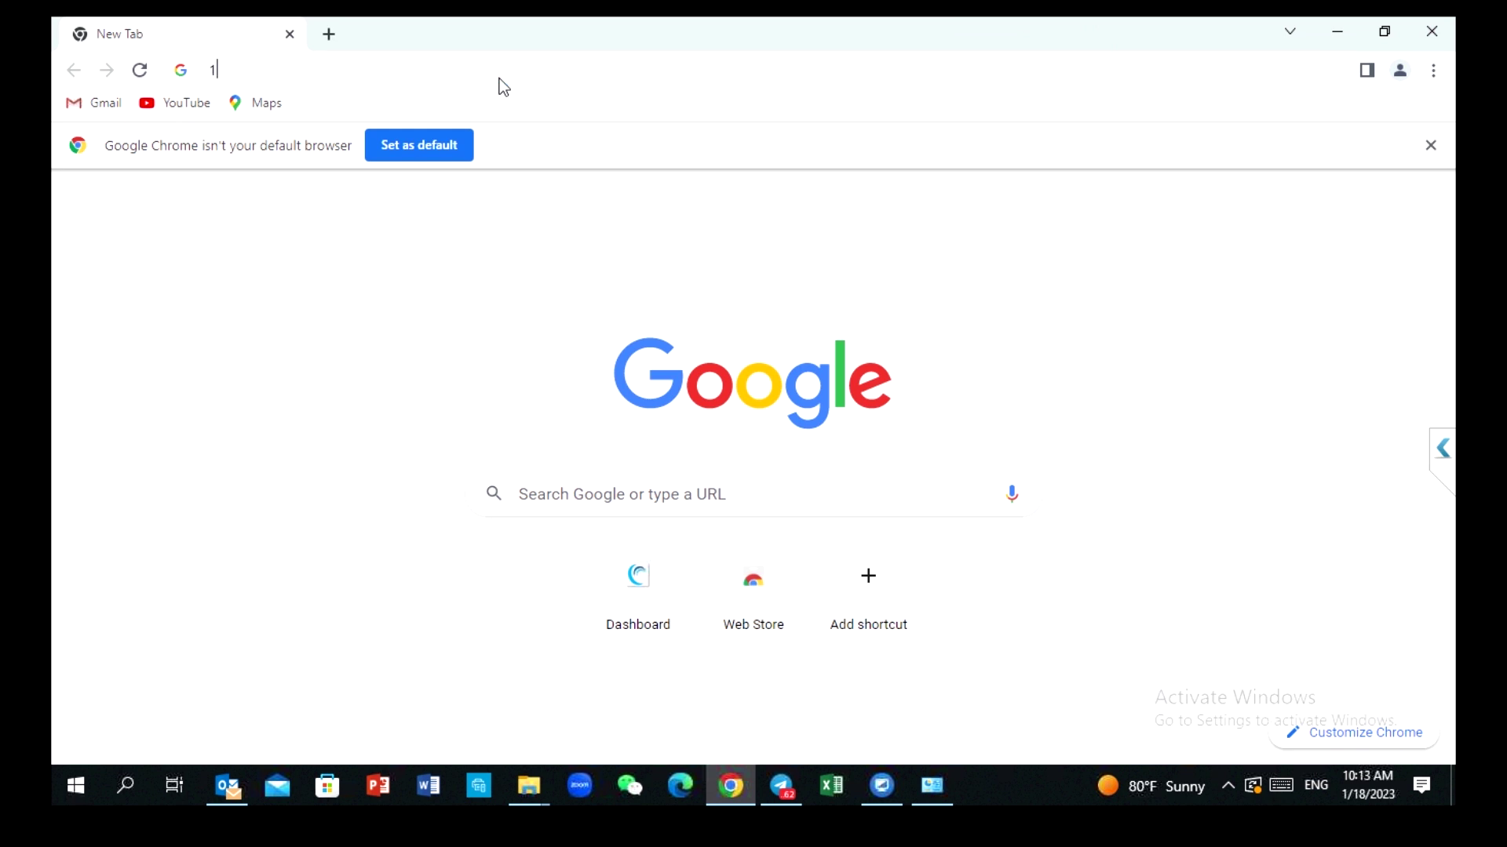
type("92.168")
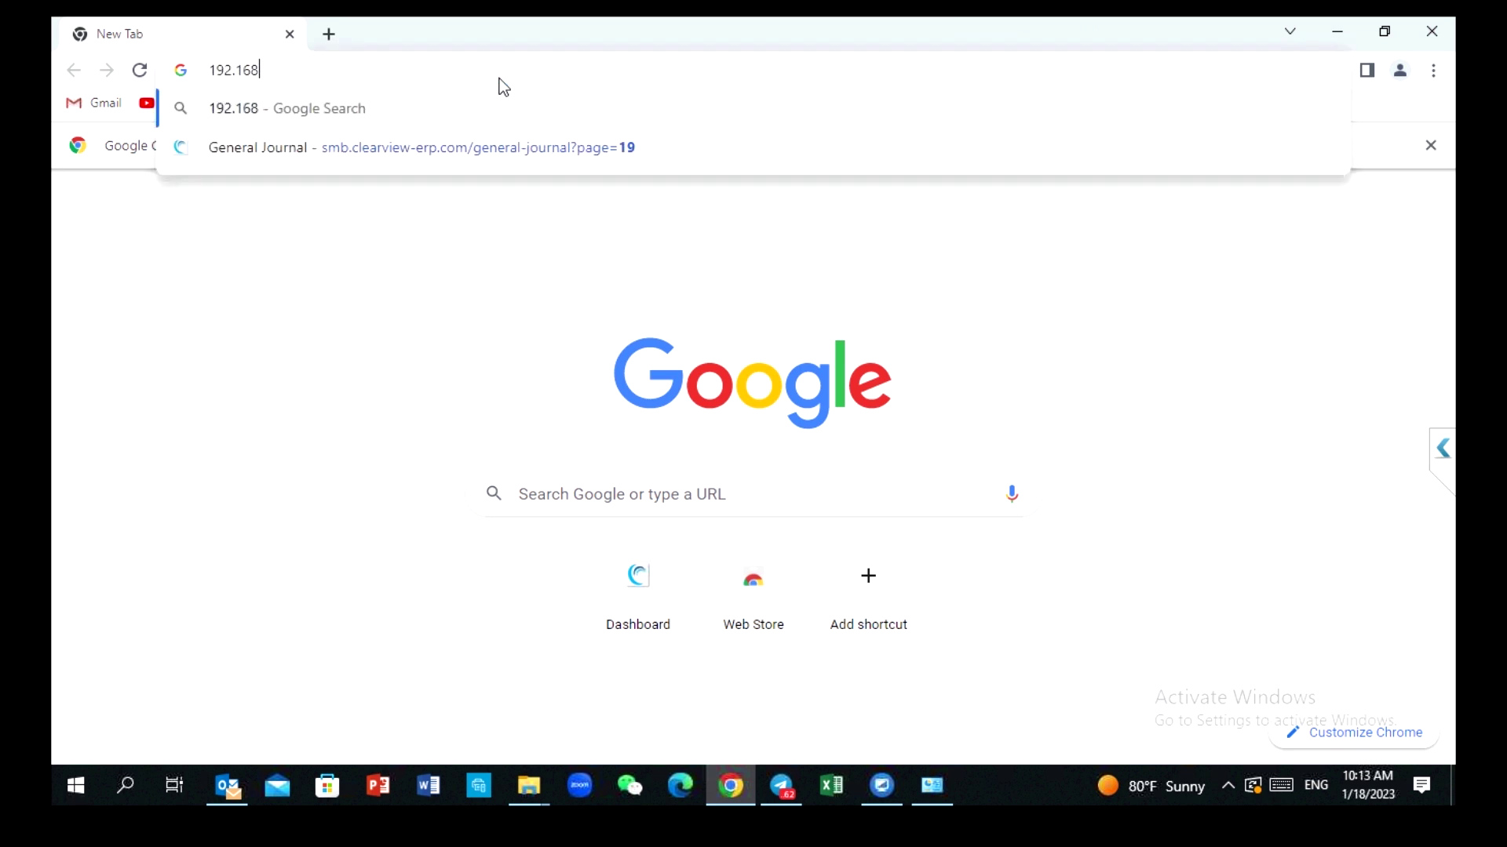
type(".1")
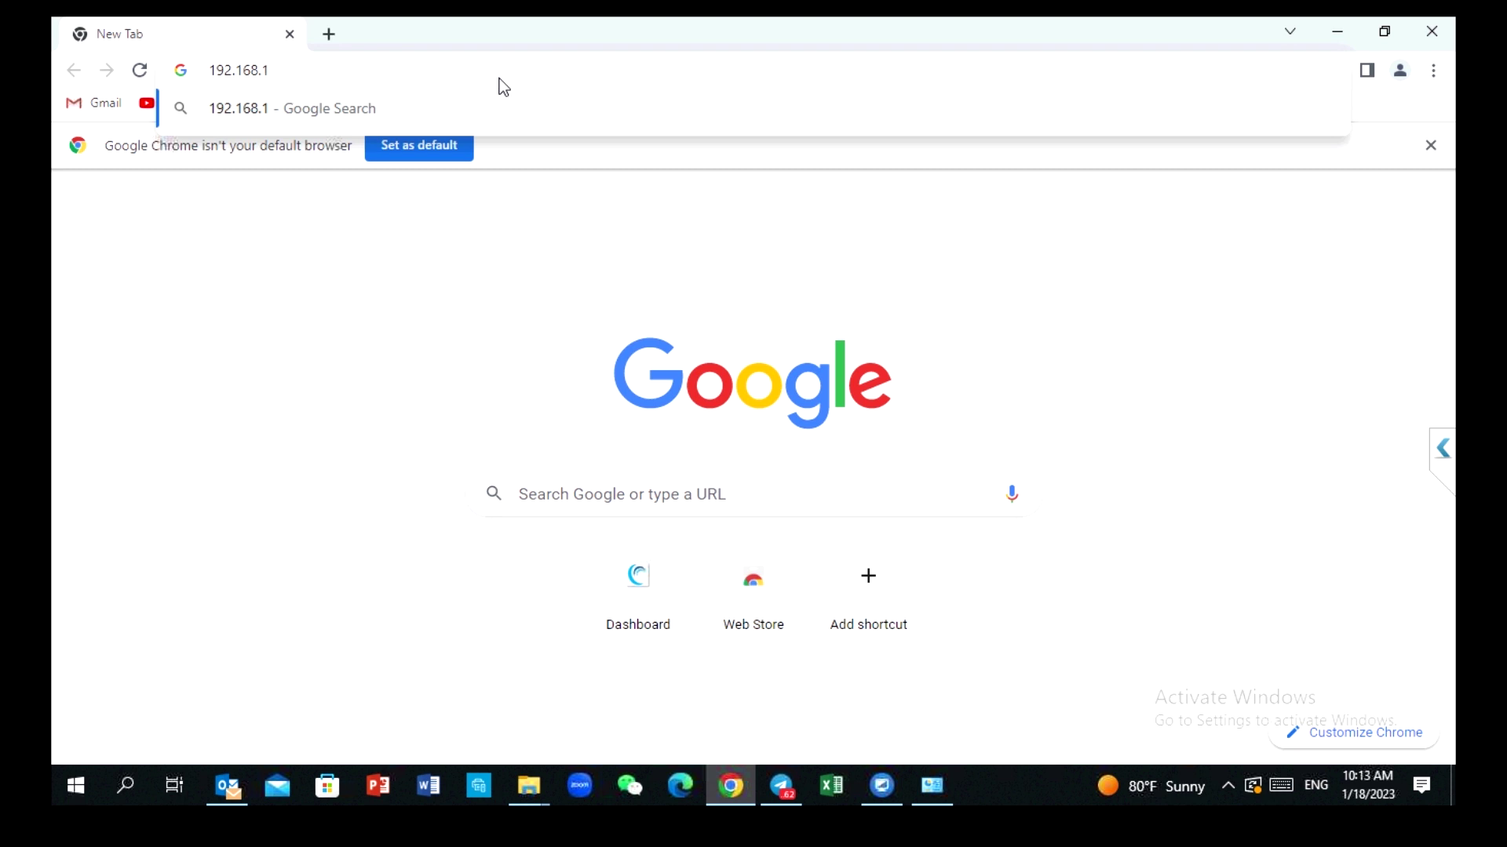
type("0.150")
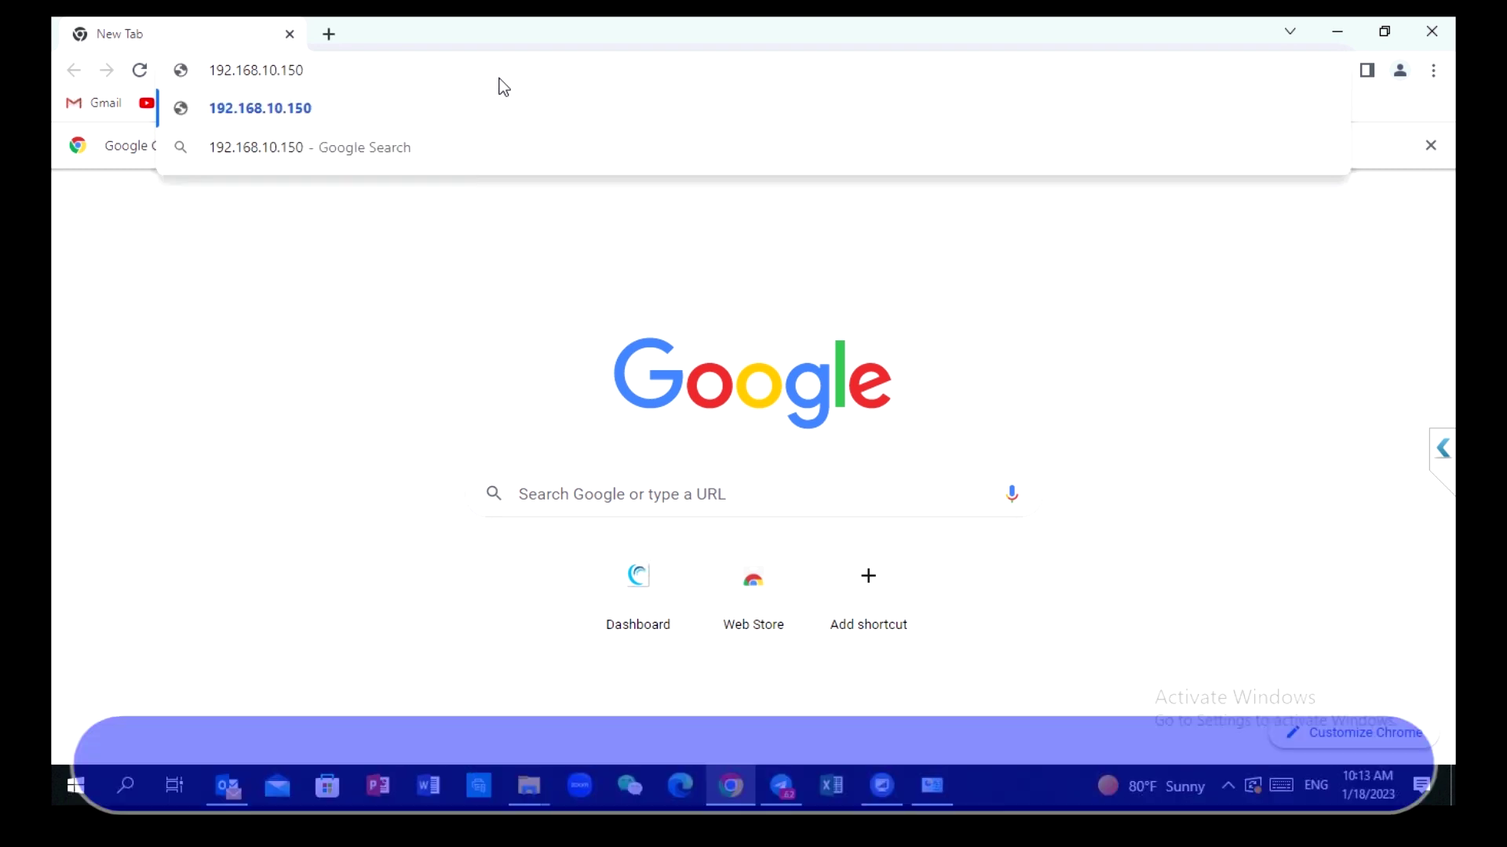
key("Return")
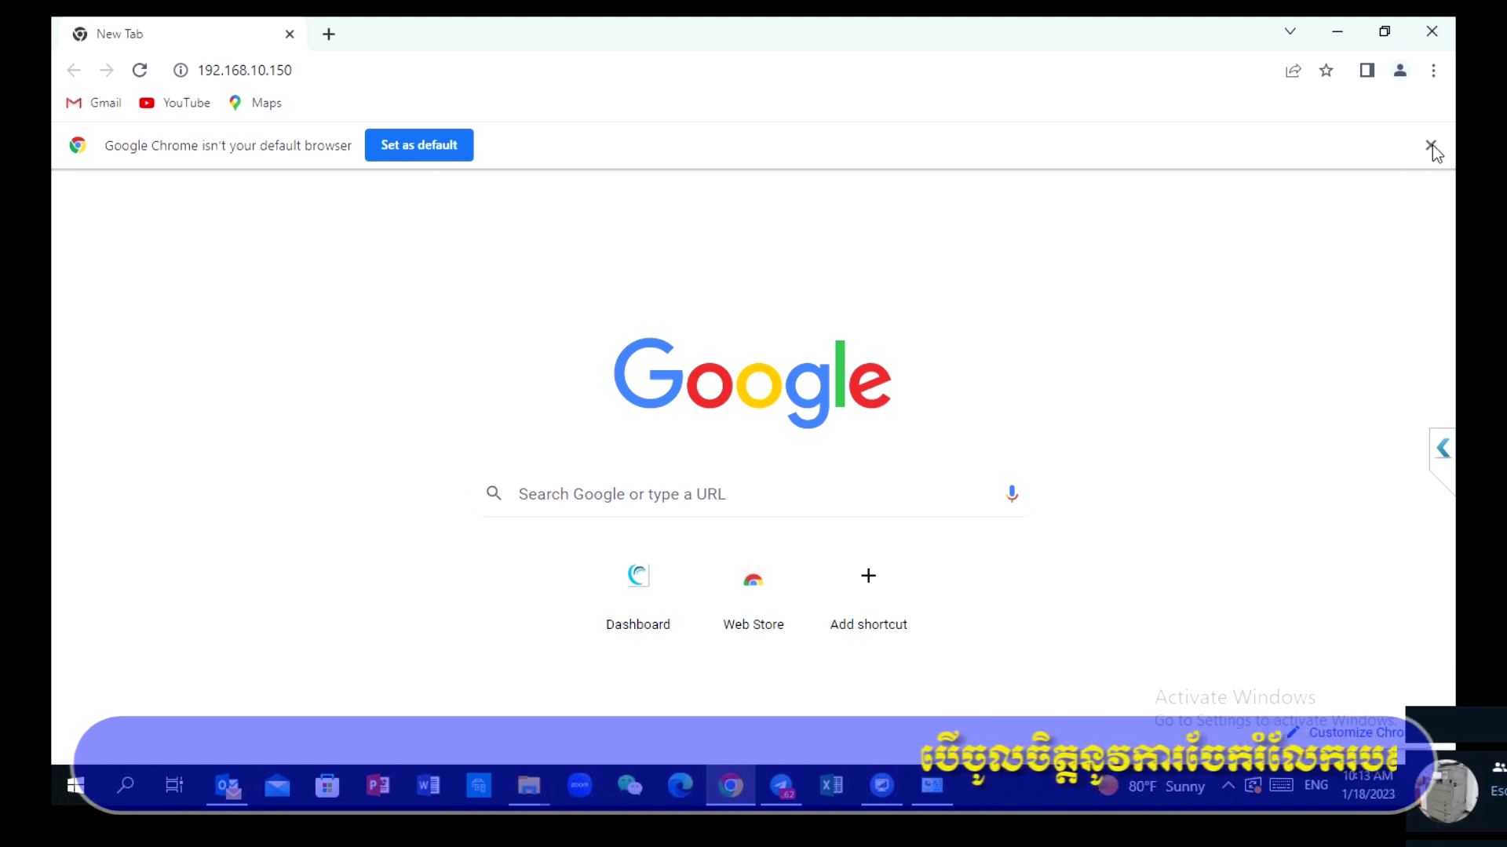
Dismiss the 'Google Chrome isn't your default browser' notice bar.
left_click(394, 71)
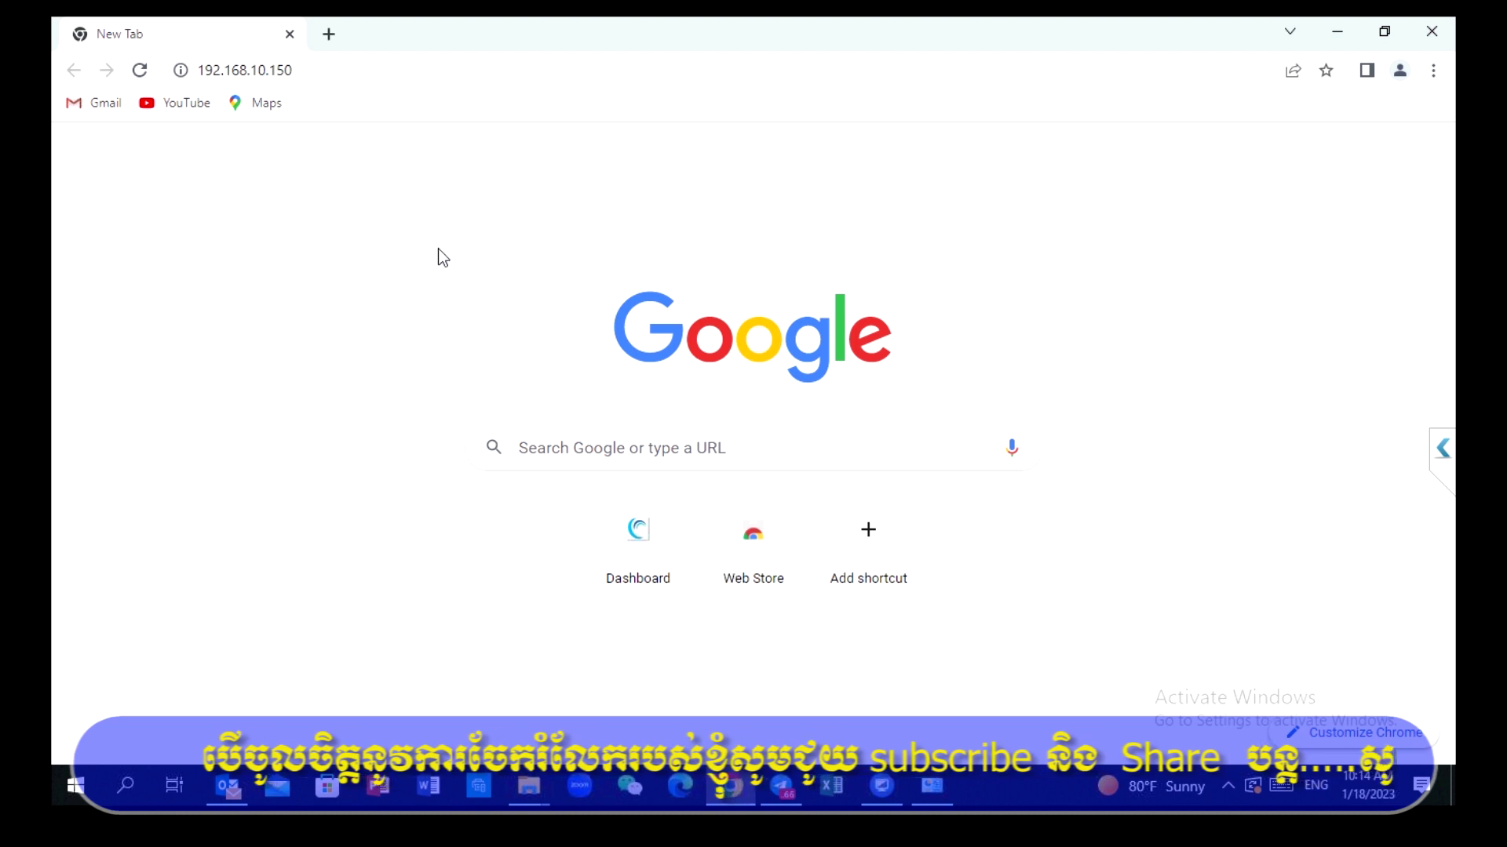
Try loading the printer at 192.168.1.150, which refuses to connect.
left_click(609, 447)
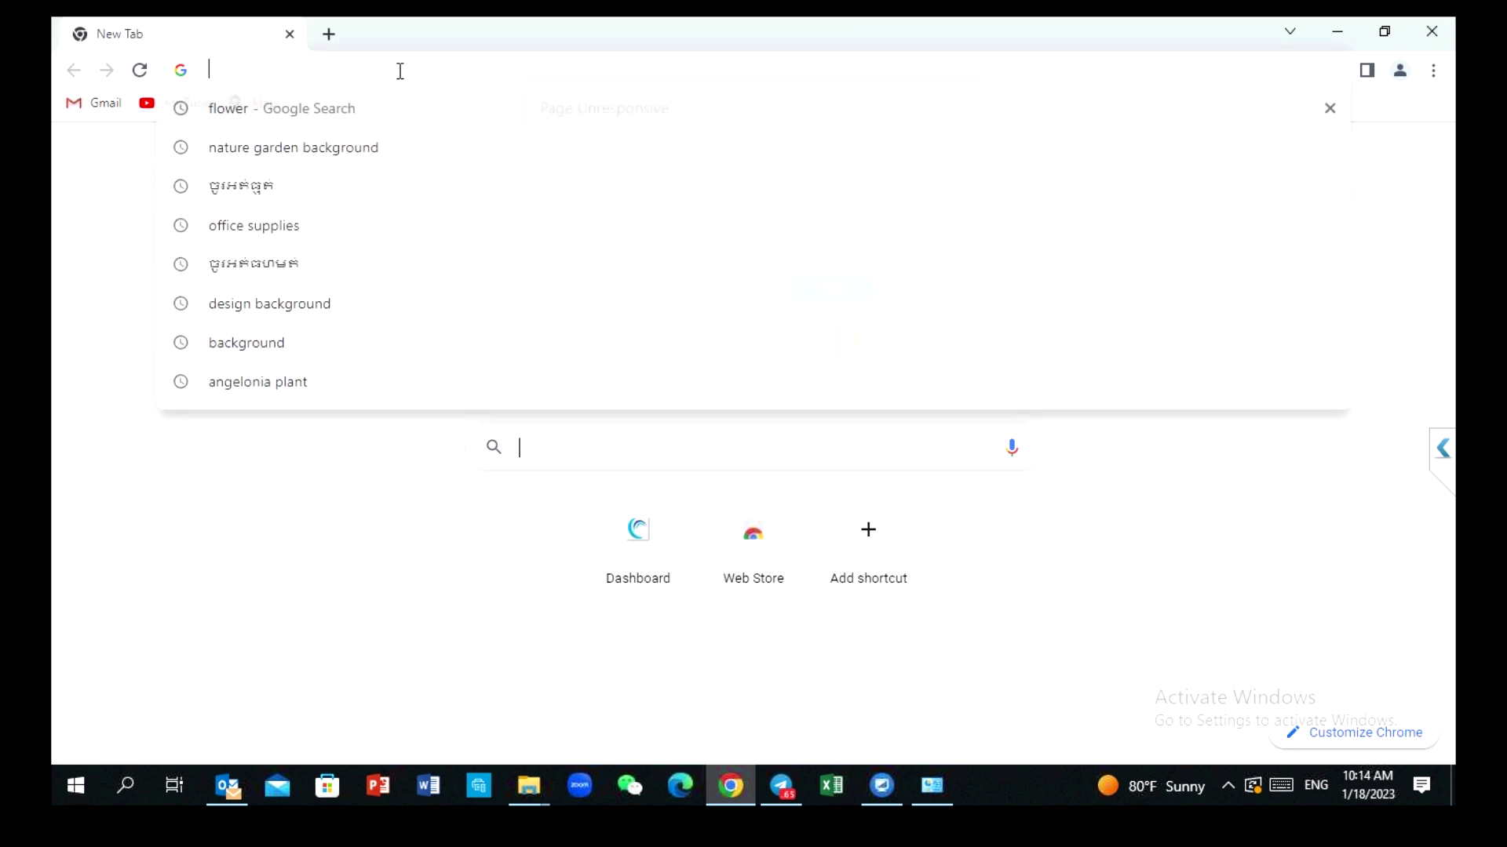
type("192.")
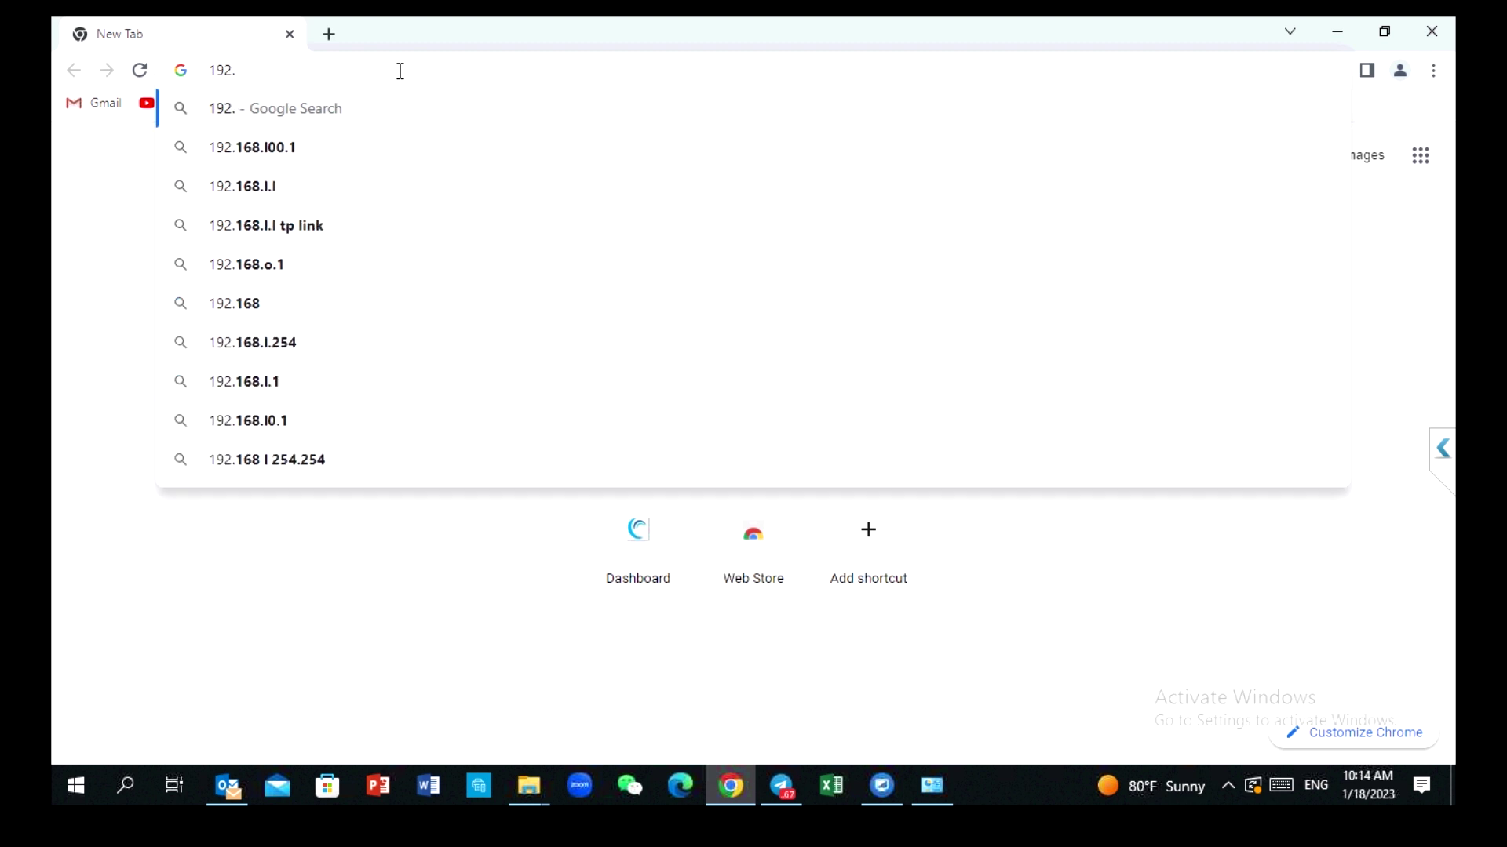
type("168")
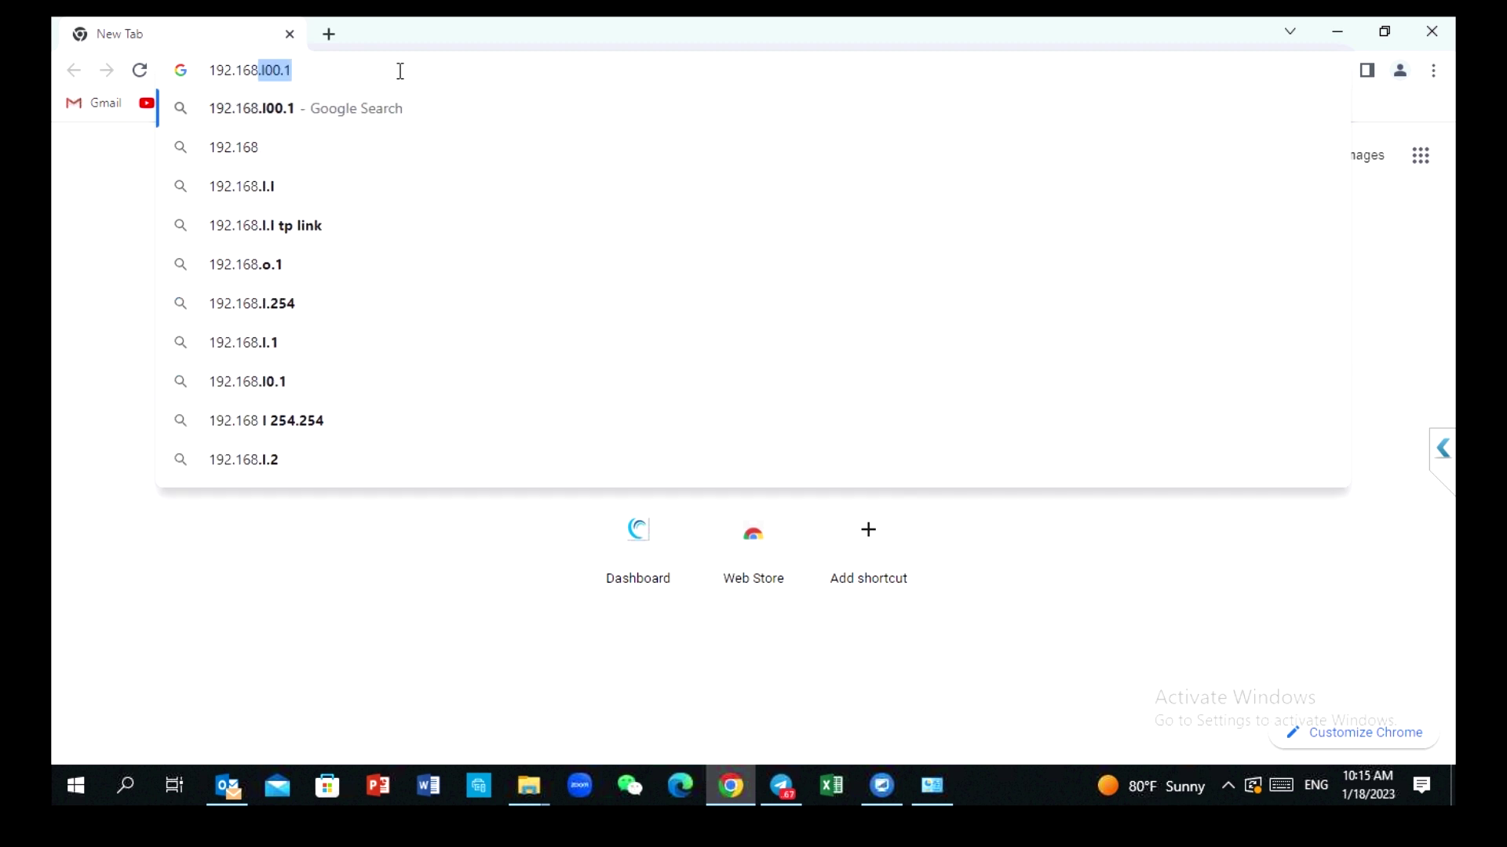
type(".1.150")
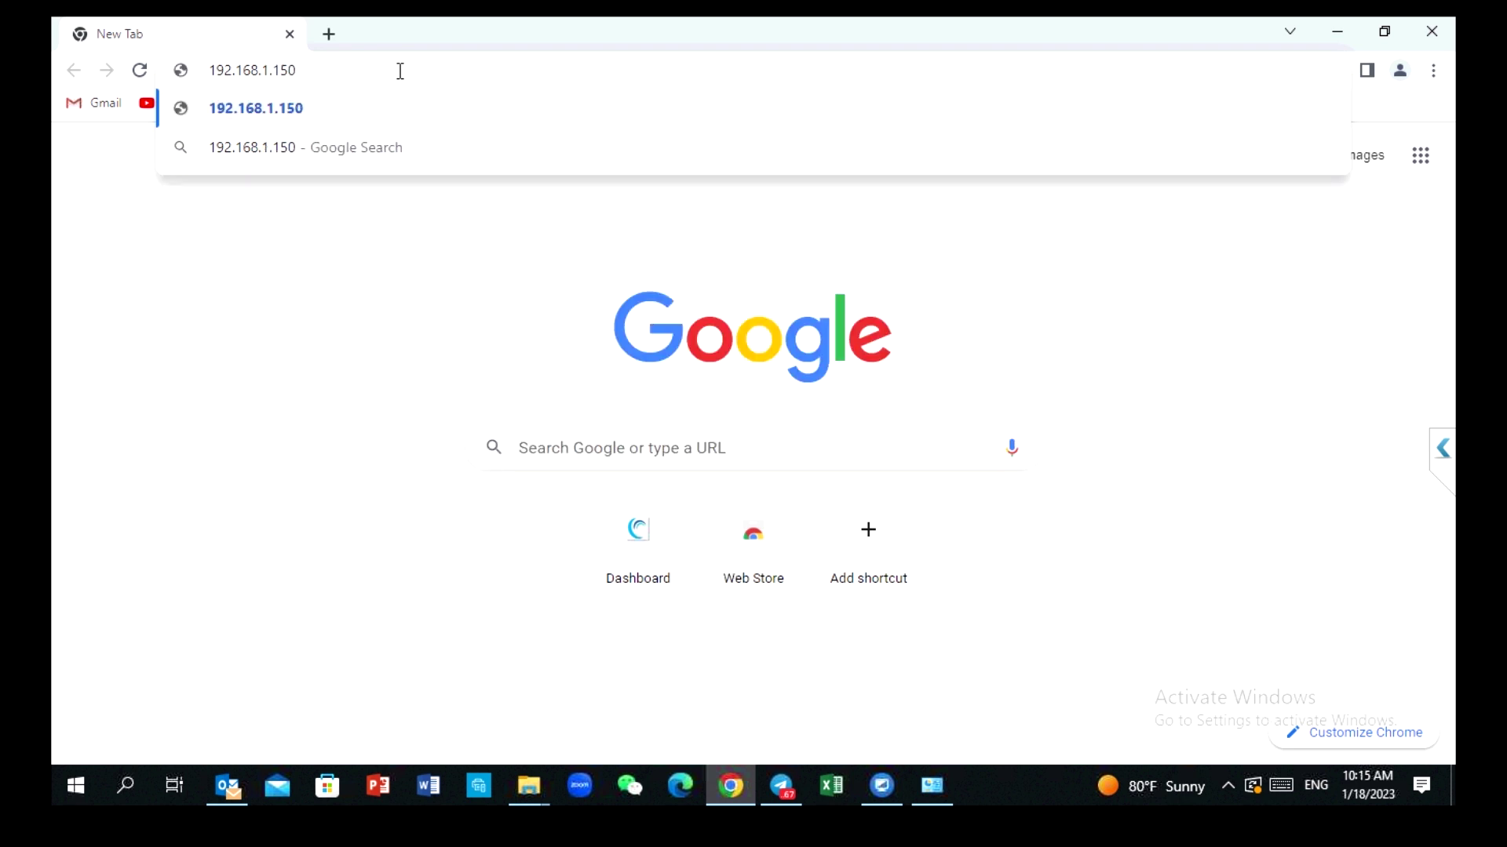
key("Return")
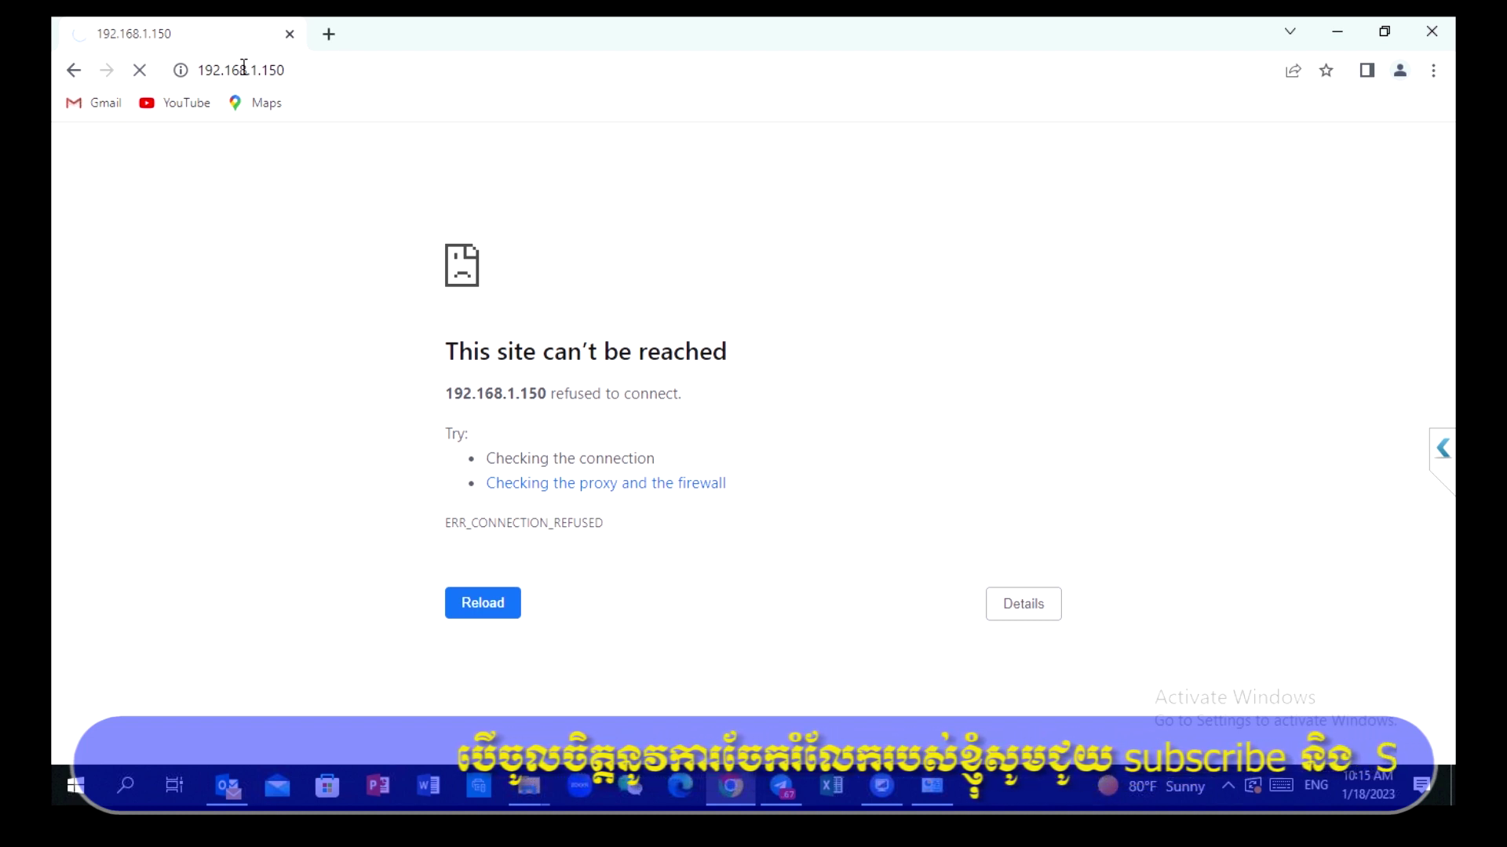
Correct the address to 192.168.10.150 and load it, reaching the privacy warning.
left_click(276, 78)
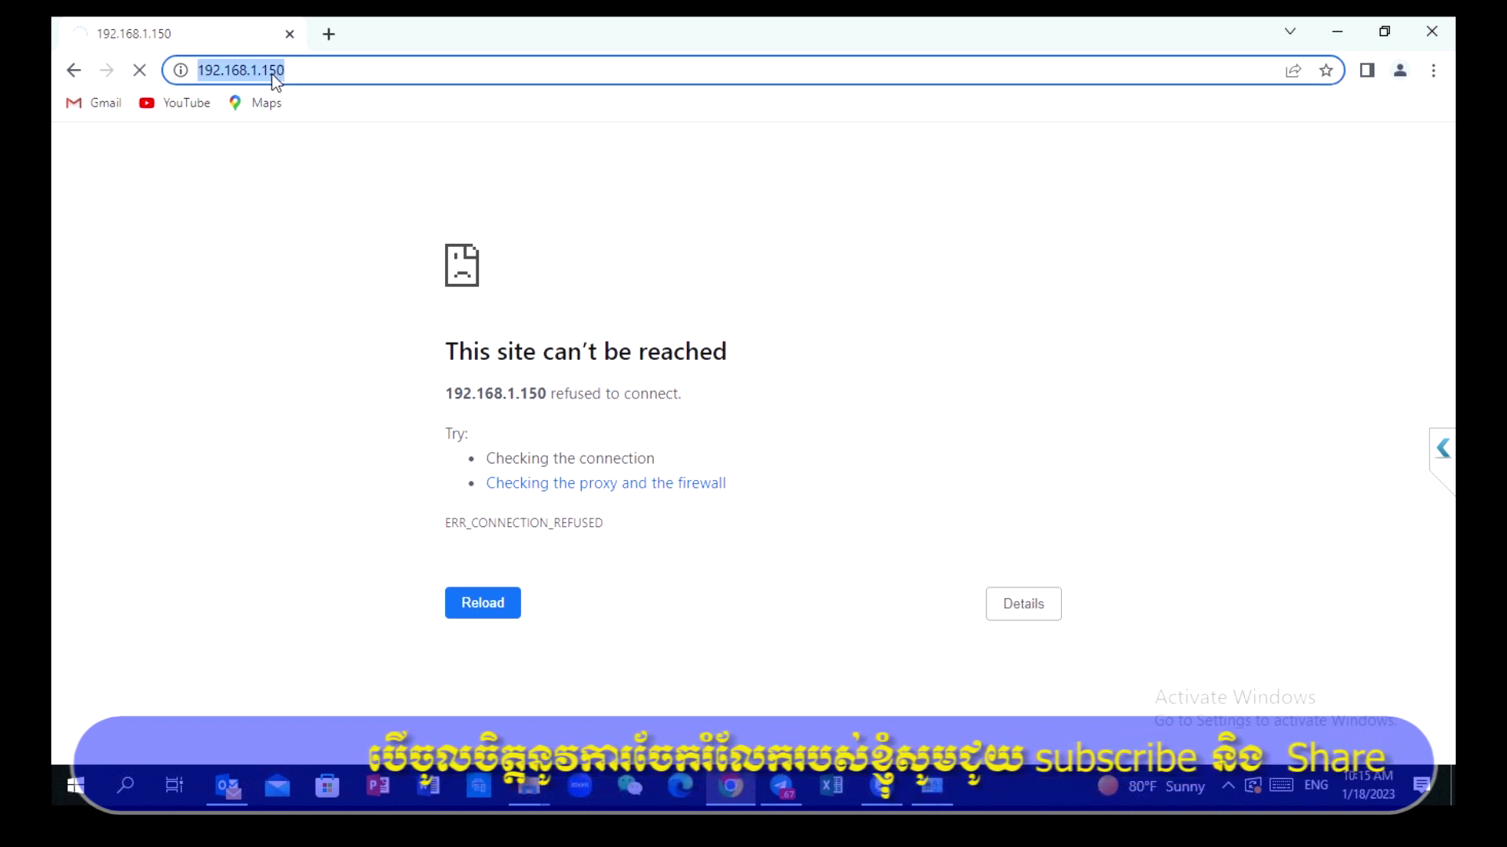
left_click(261, 73)
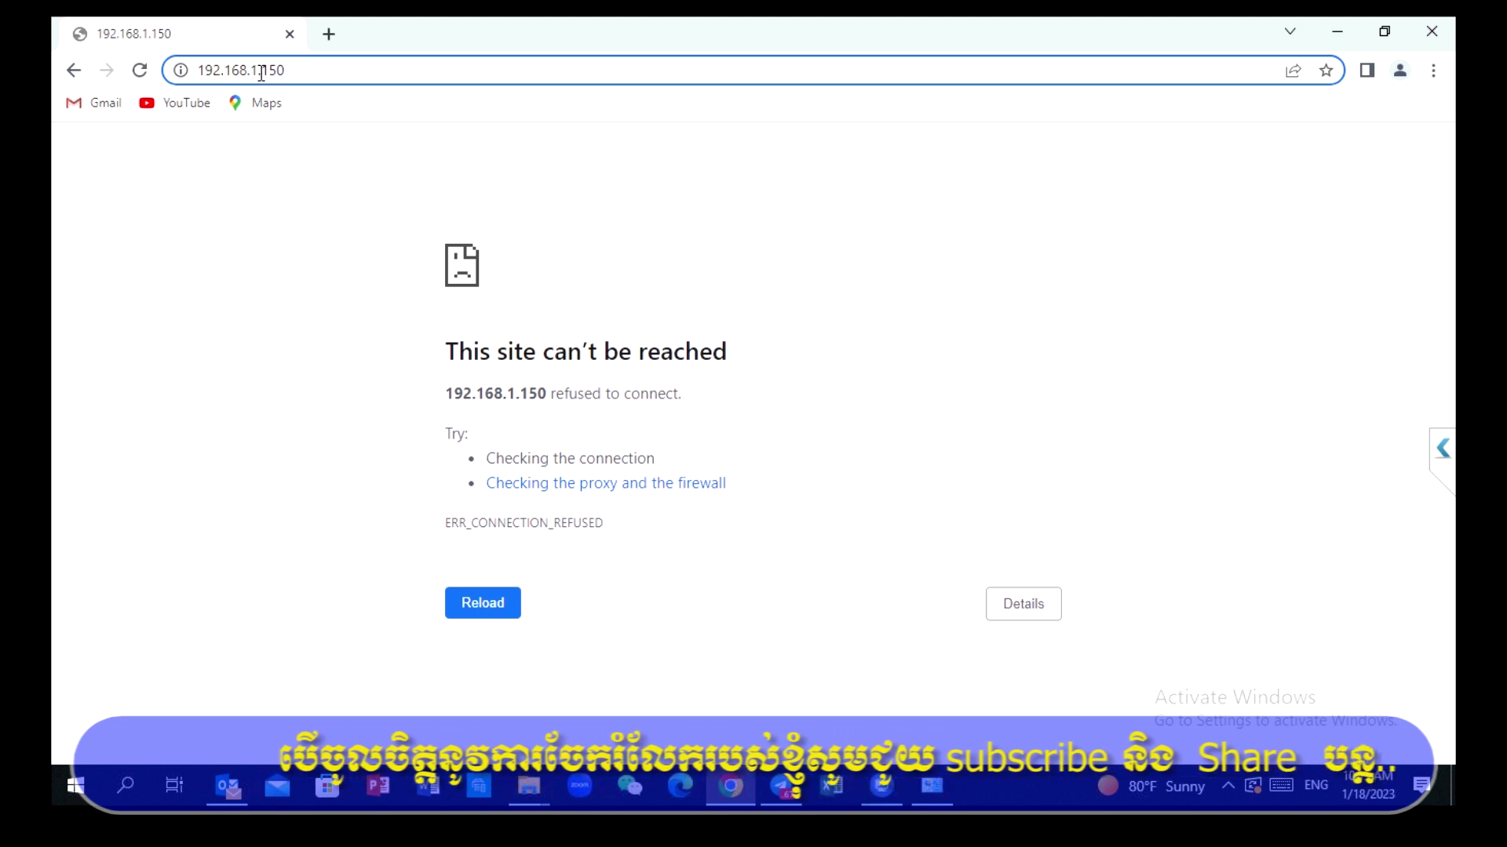
type("0")
key("Return")
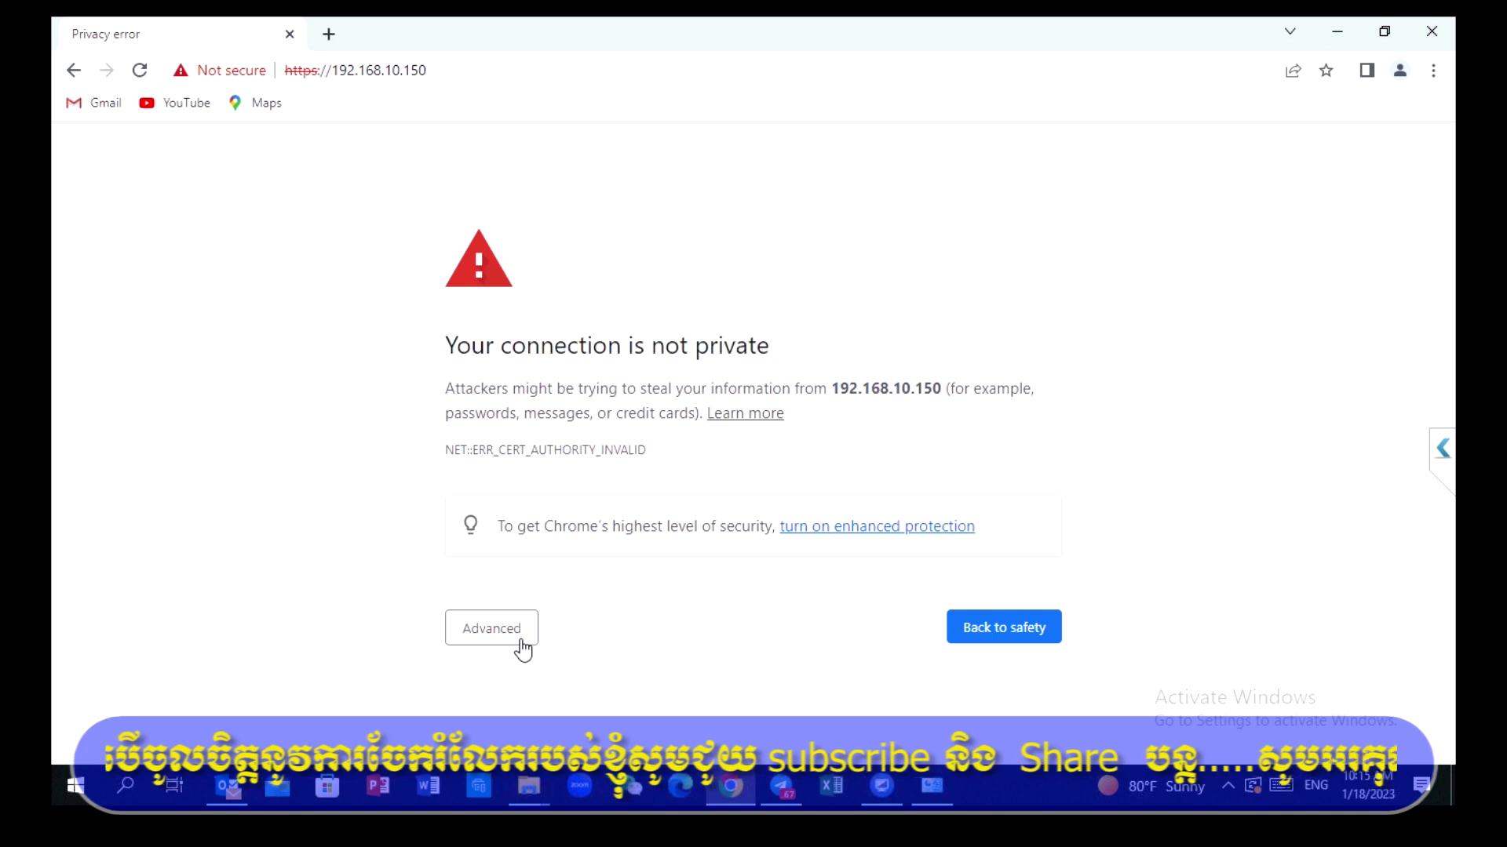
Bypass the certificate warning via Advanced and Proceed (unsafe).
left_click(523, 646)
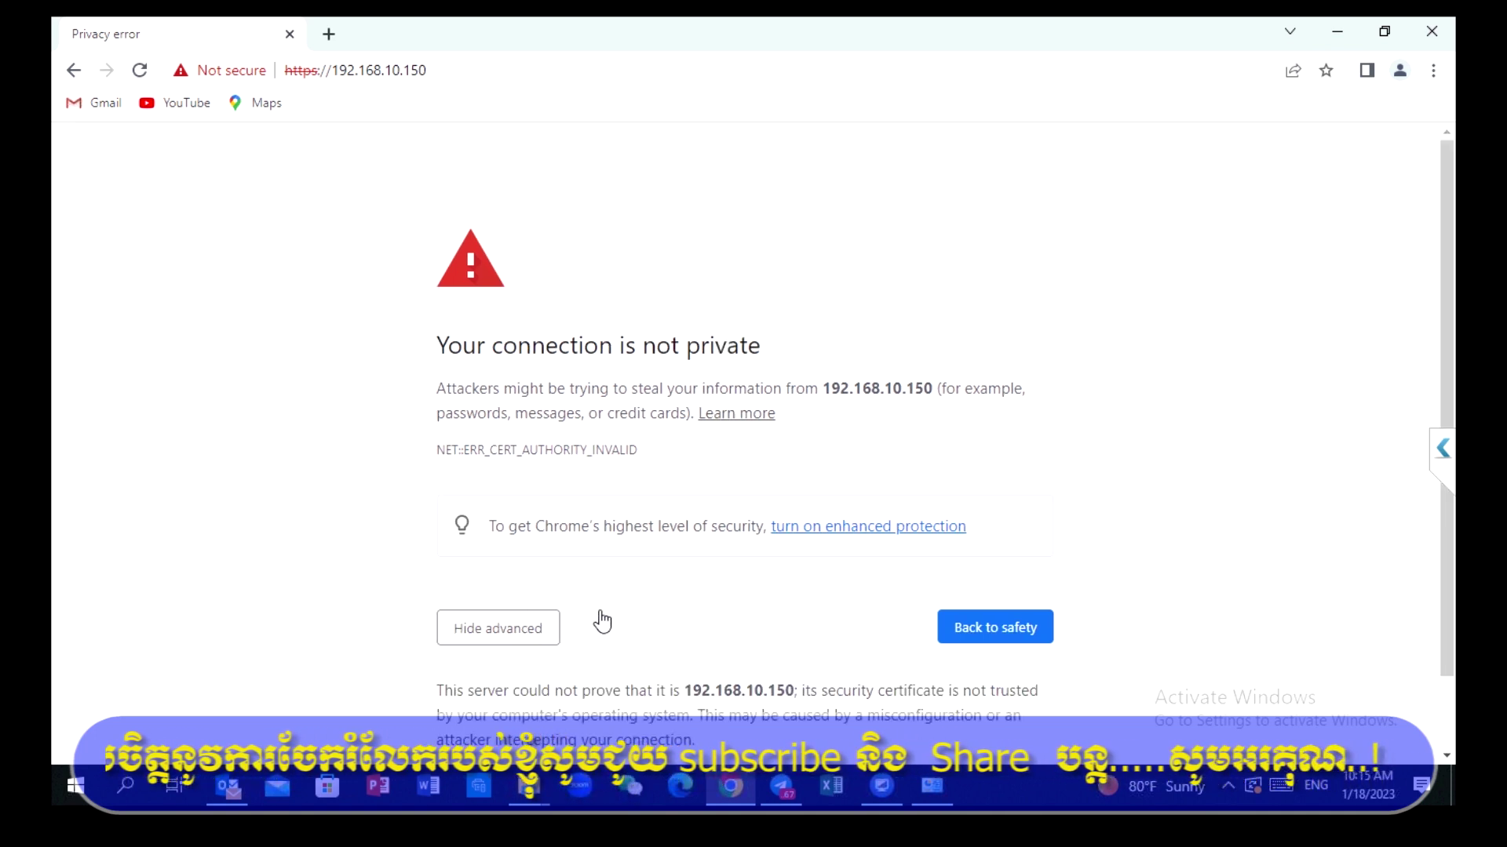
scroll(592, 622, "down", 1)
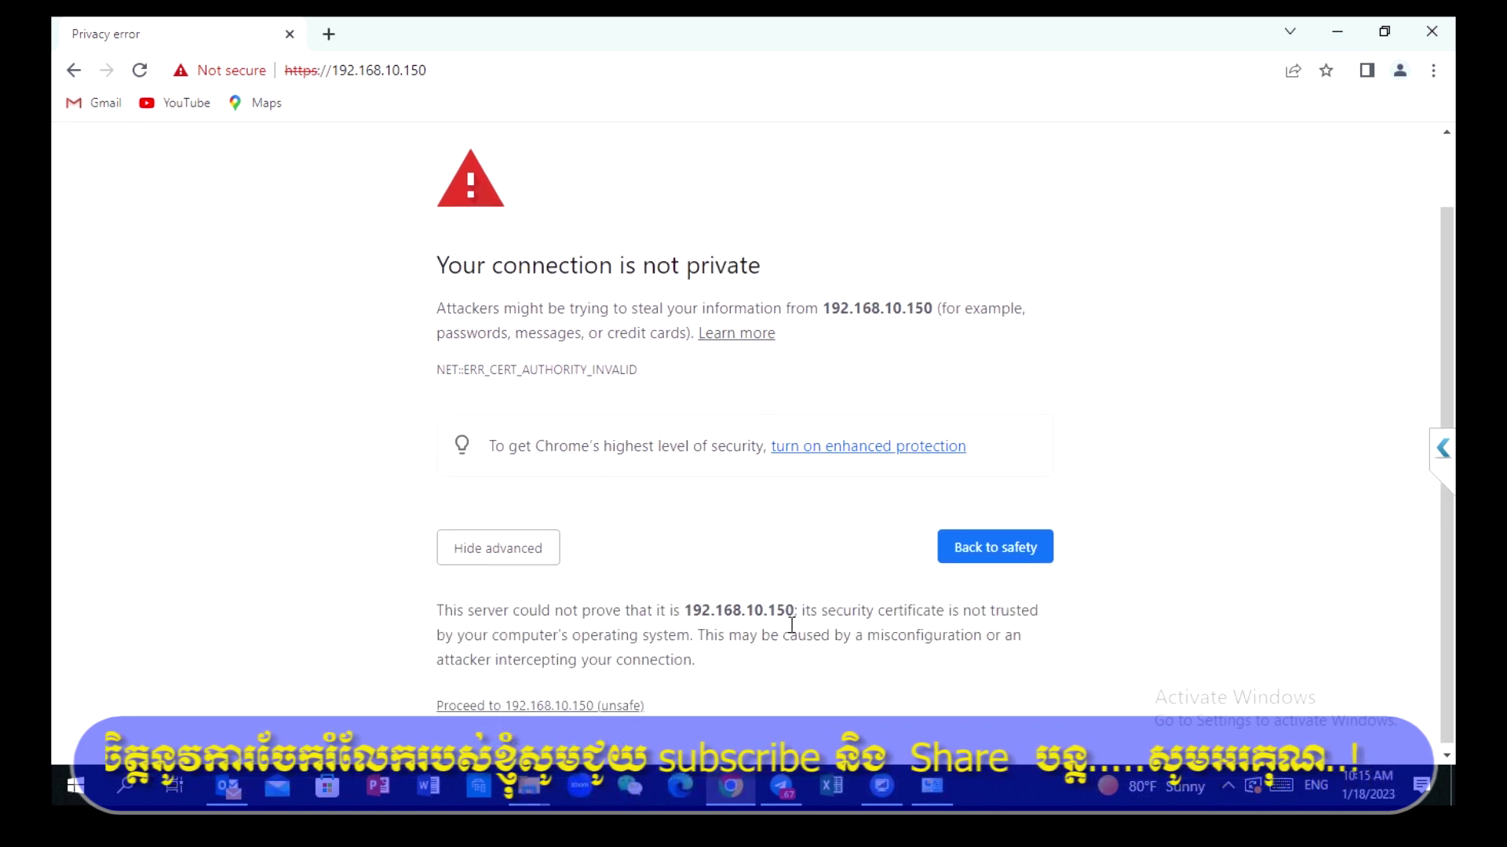
left_click(553, 703)
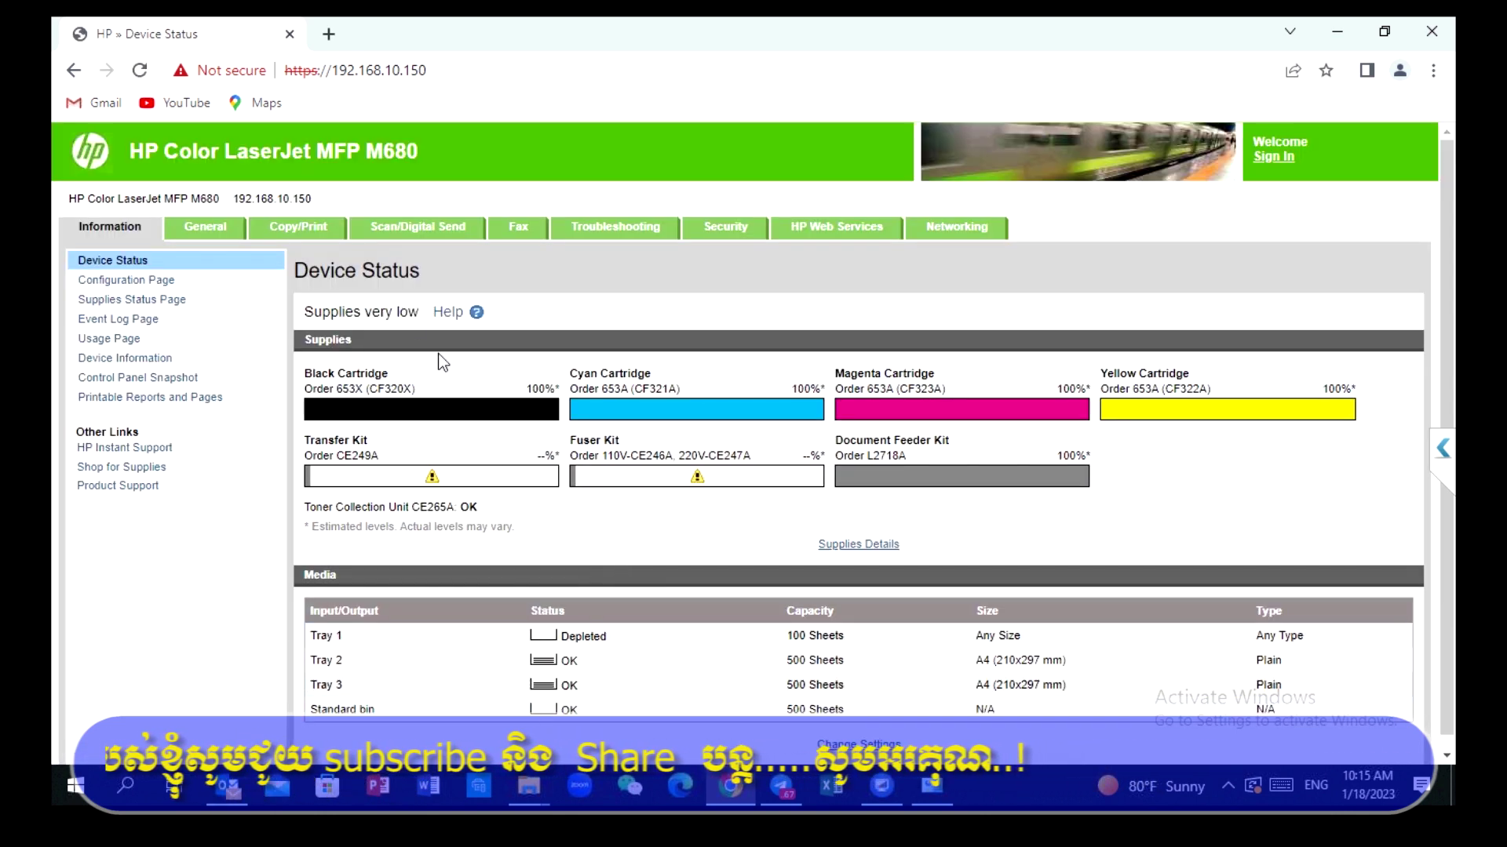
Under Scan/Digital Send, start adding a new Save to Network Folder quick set.
left_click(406, 233)
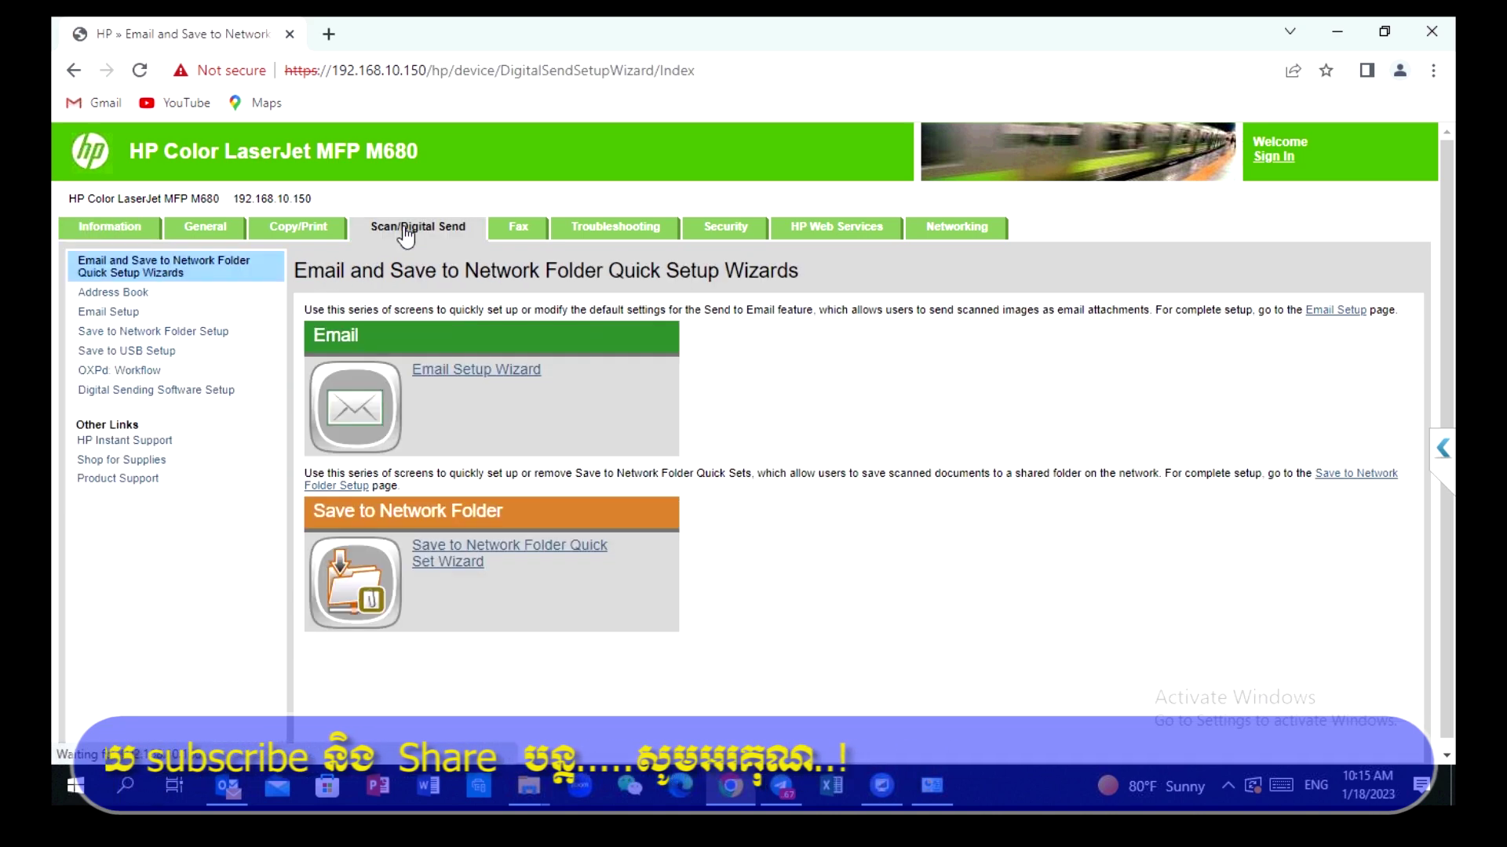
left_click(441, 562)
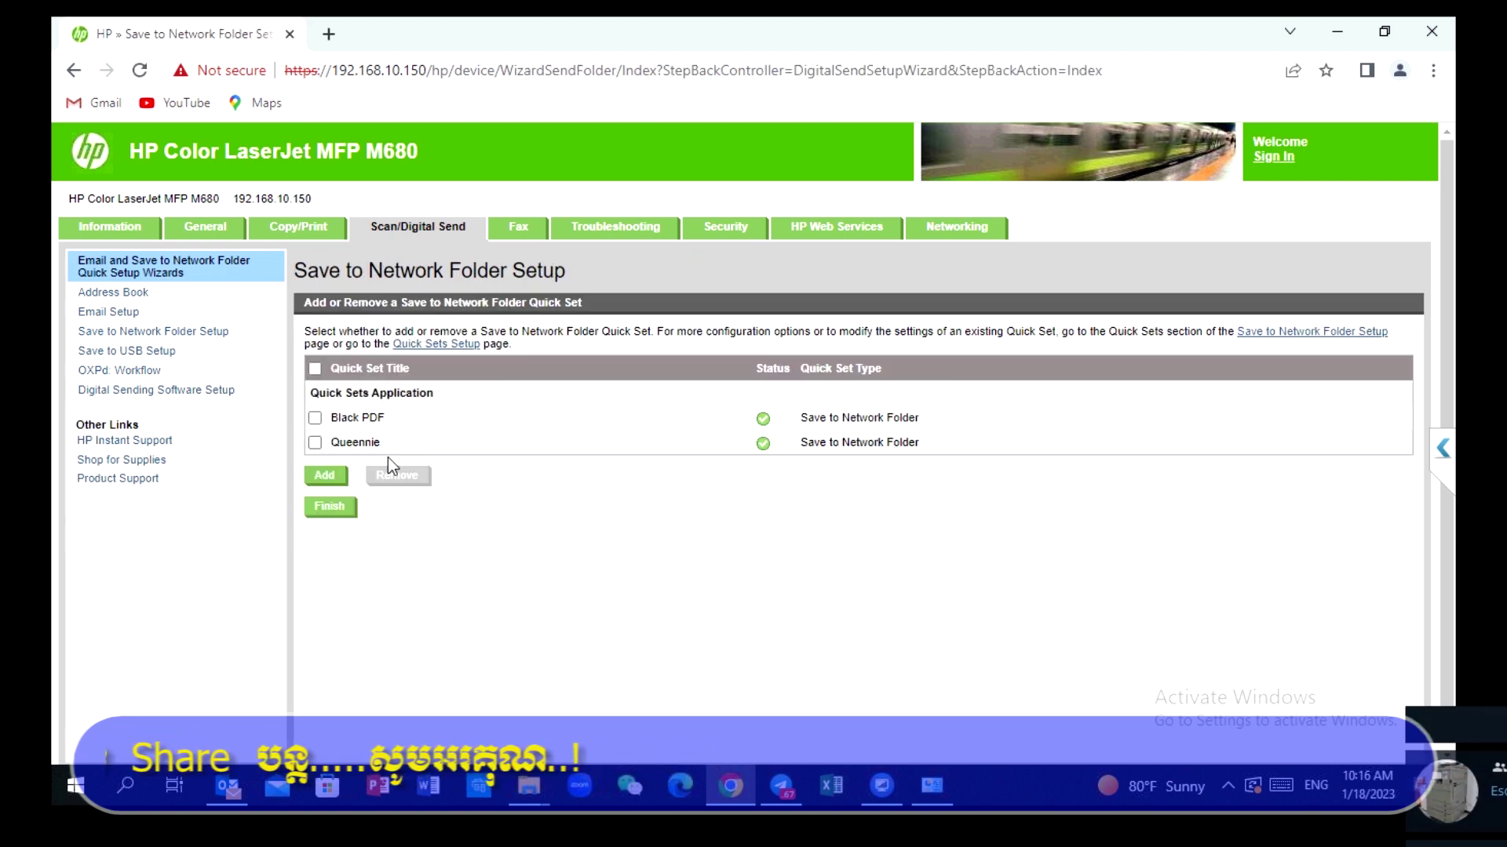
left_click(332, 478)
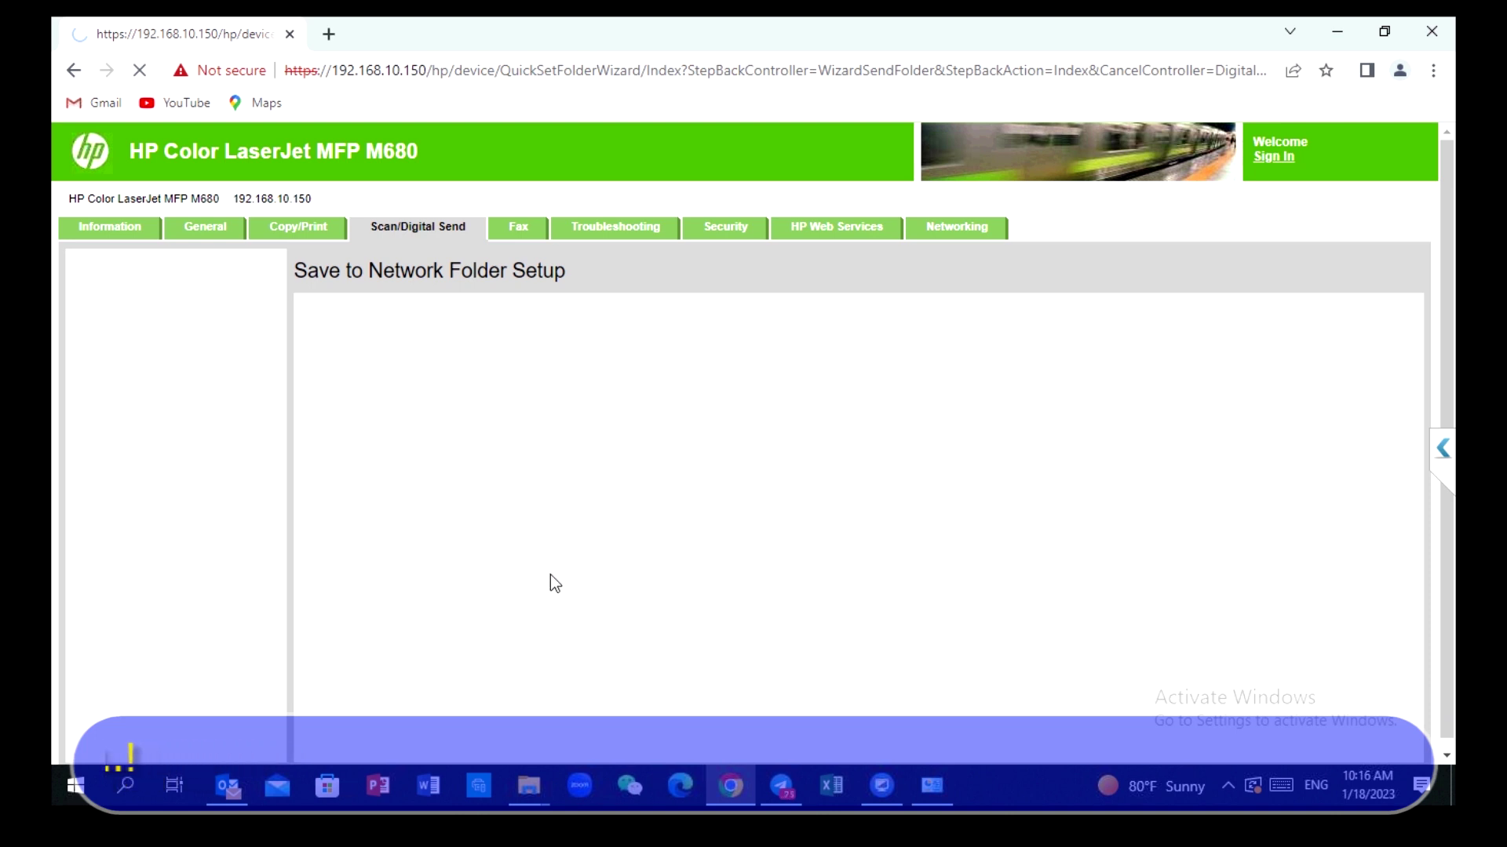
Enter the quick set title and continue to the destination folder step.
left_click(422, 369)
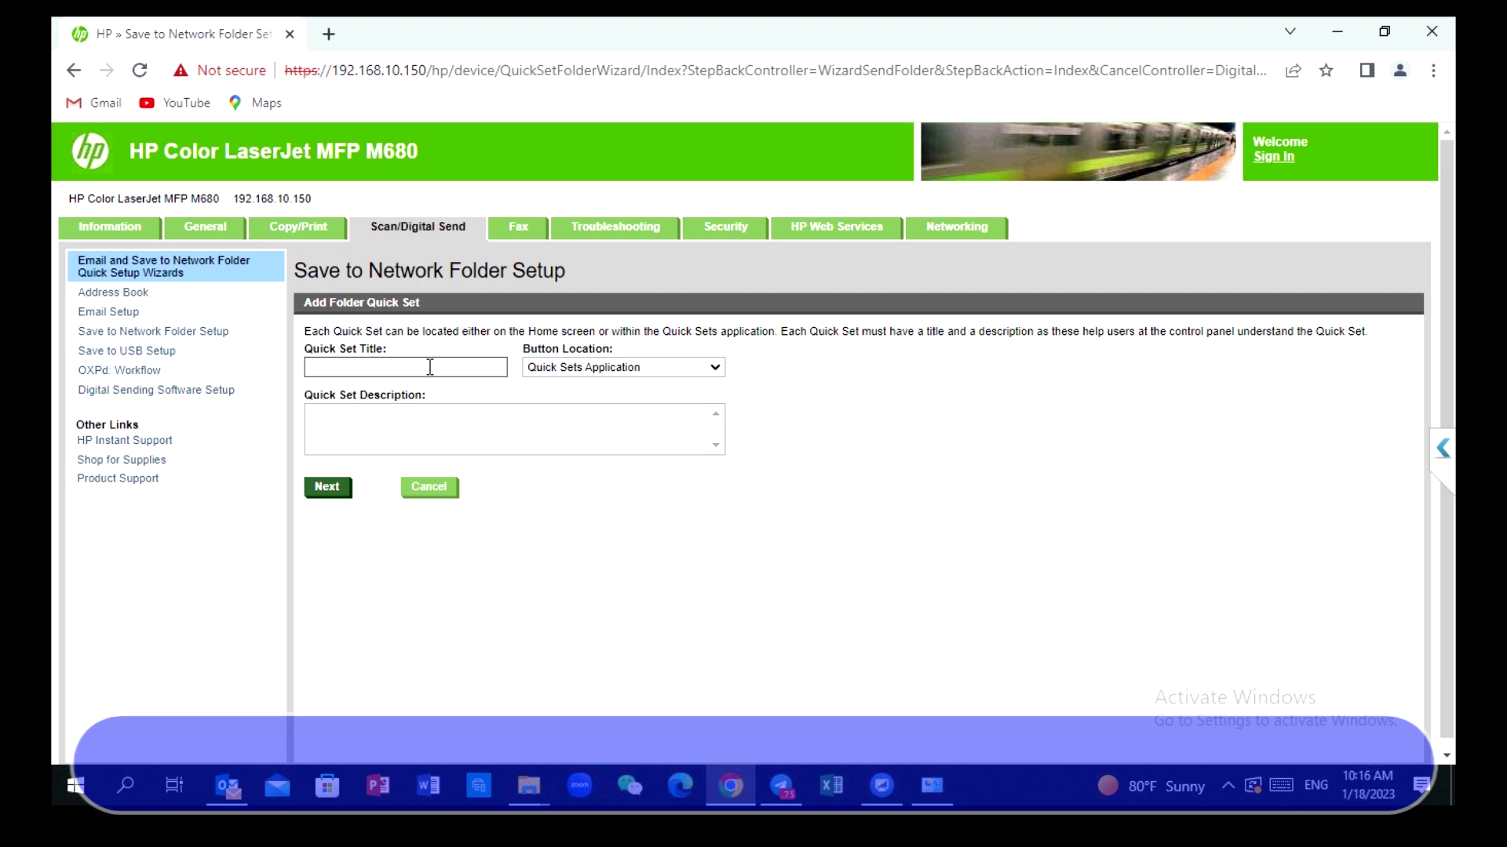
type("Srey Leak")
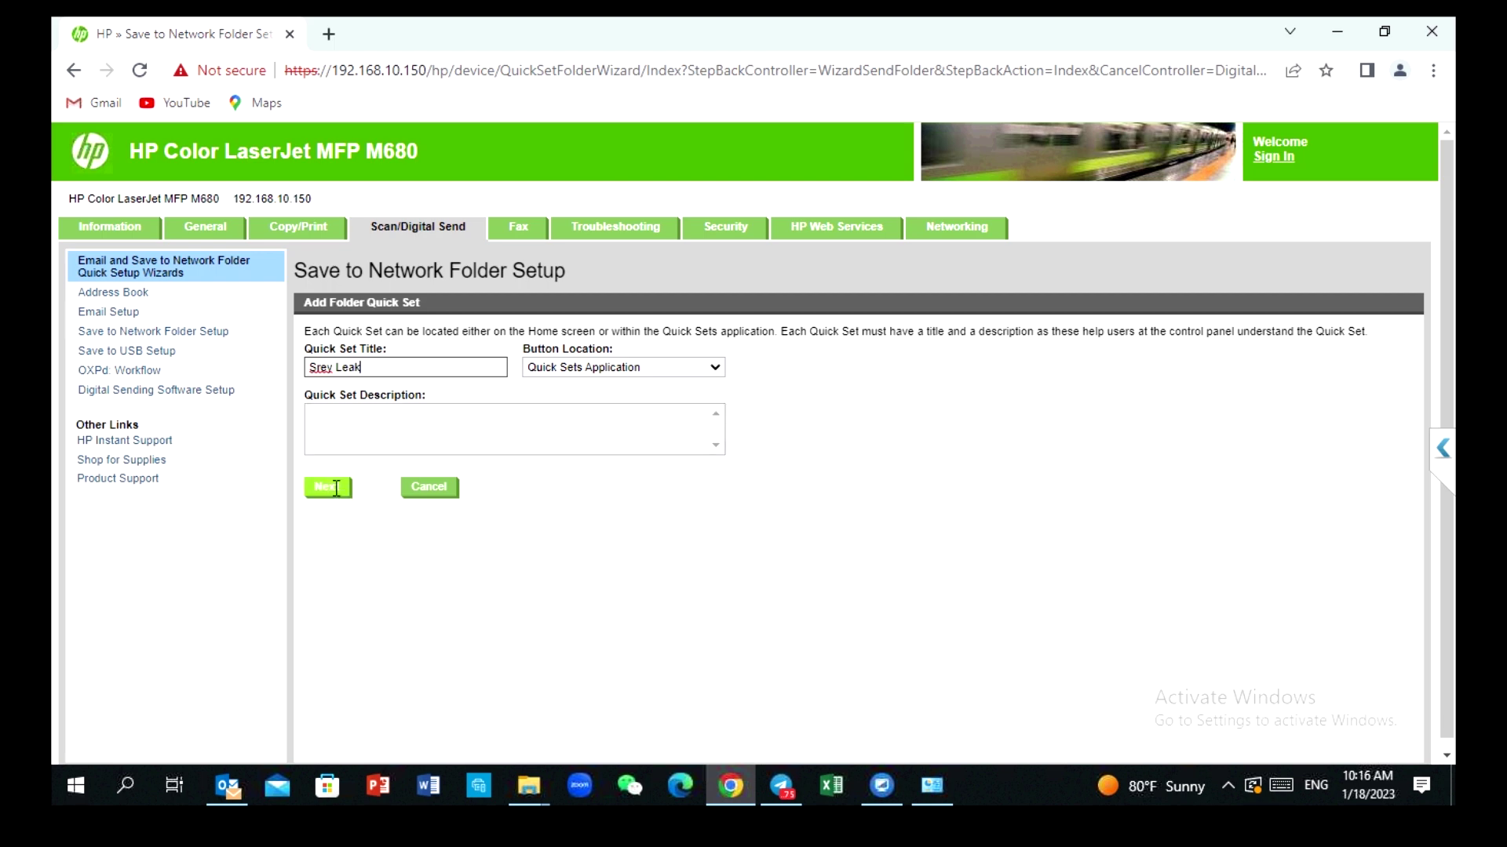
left_click(328, 487)
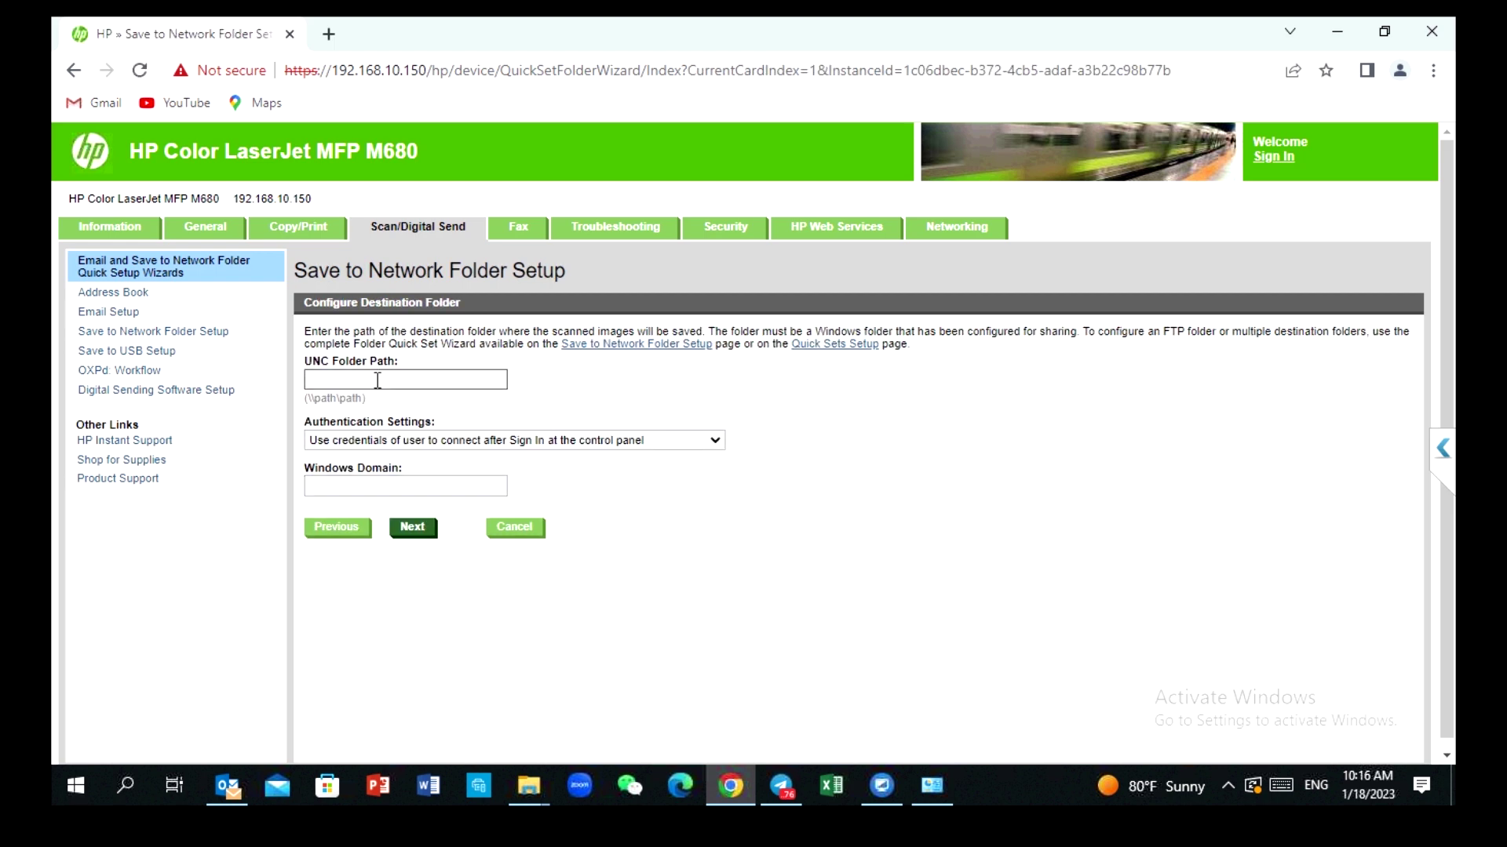
Paste \\DESKTOP-ERDDABJ\Old scan, save the folder user name and password, and verify access.
type("\\\\DESKTOP-ERDDABJ\\Old scan")
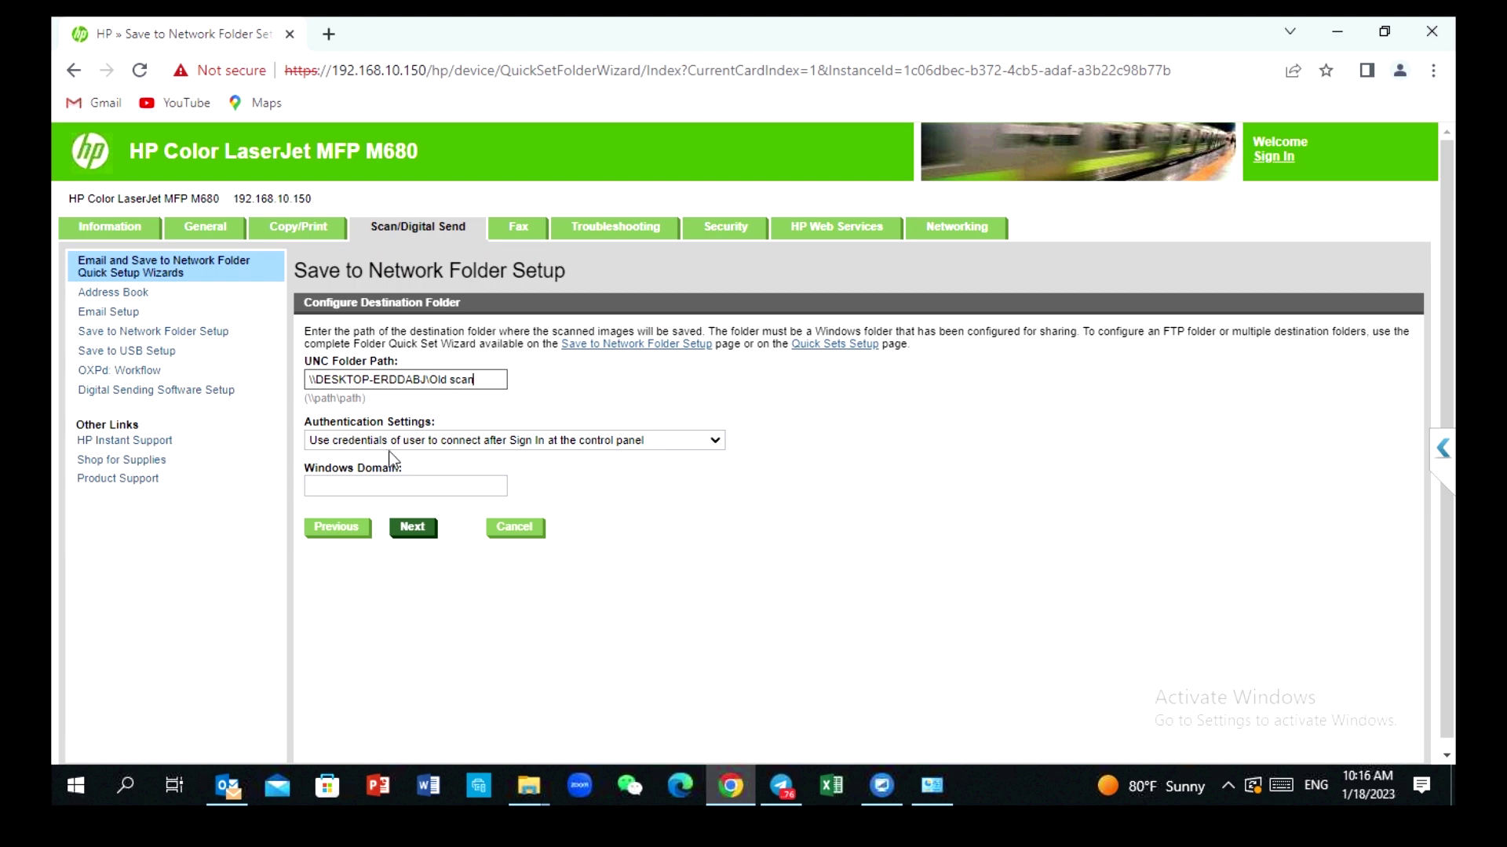
left_click(550, 441)
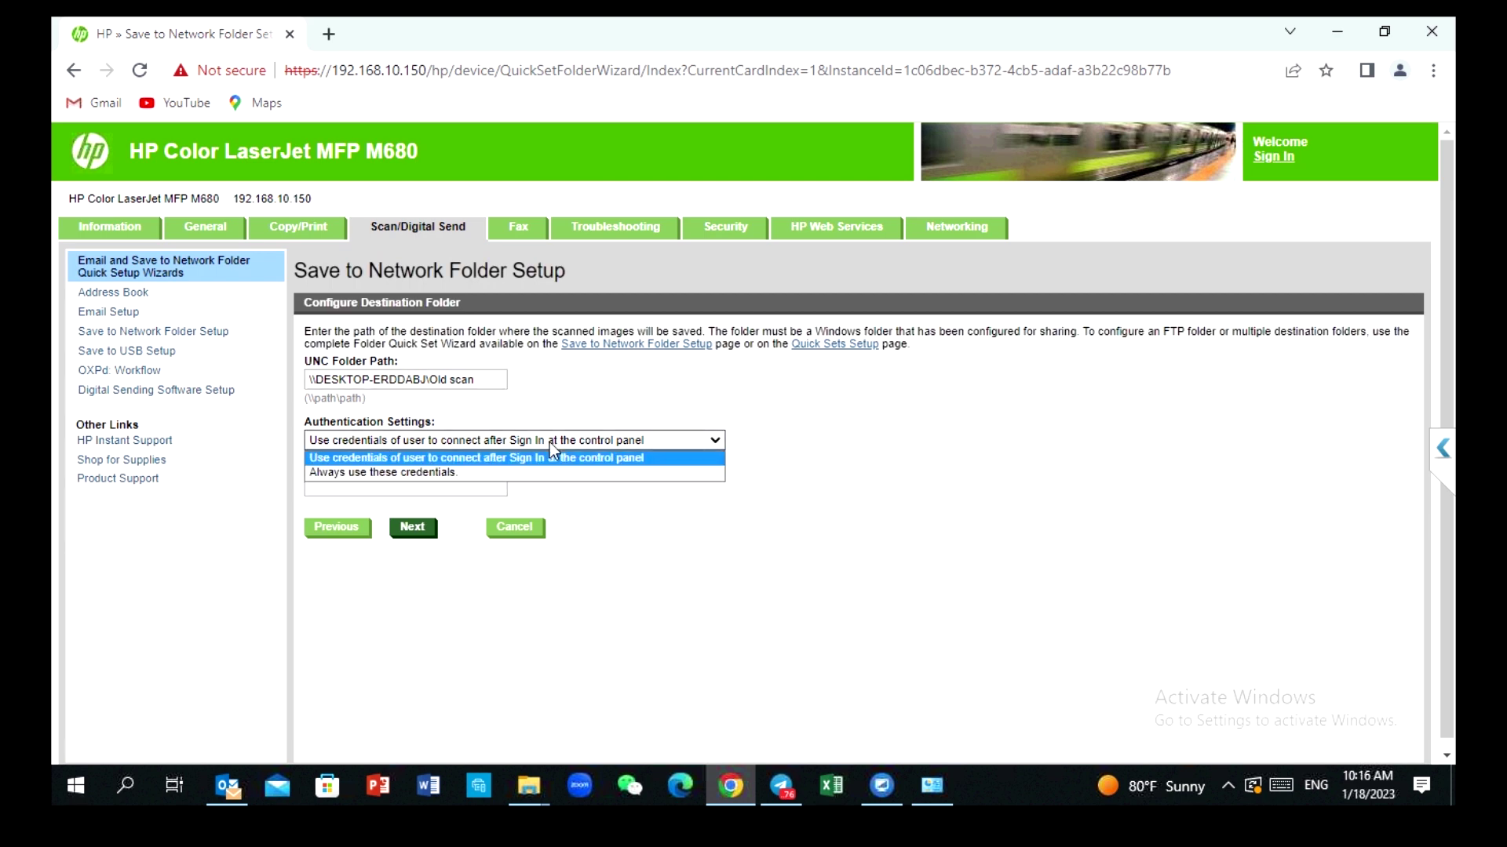
left_click(448, 471)
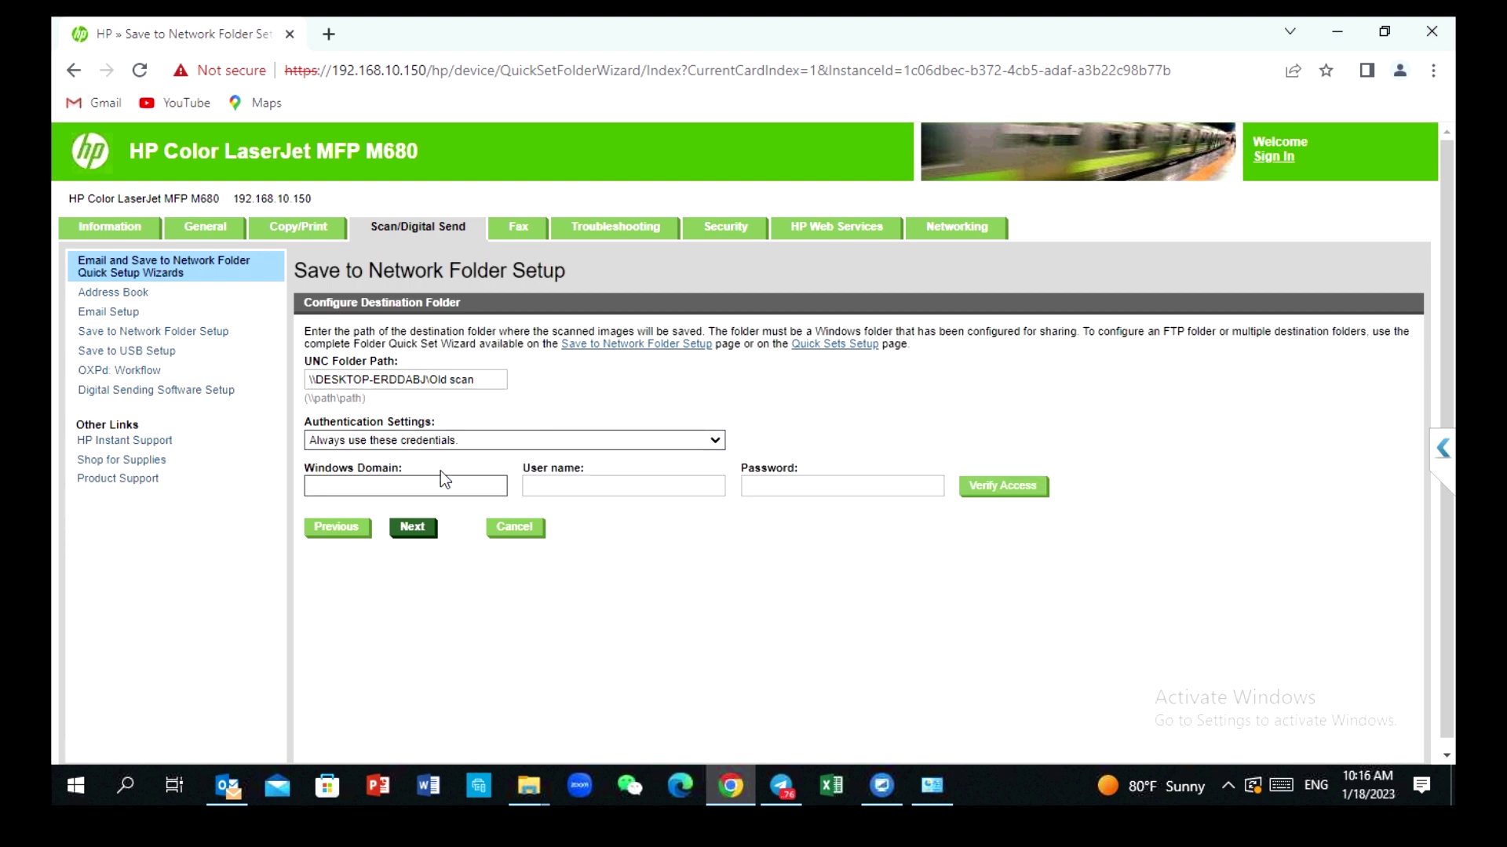
left_click(580, 489)
type("1")
left_click(772, 488)
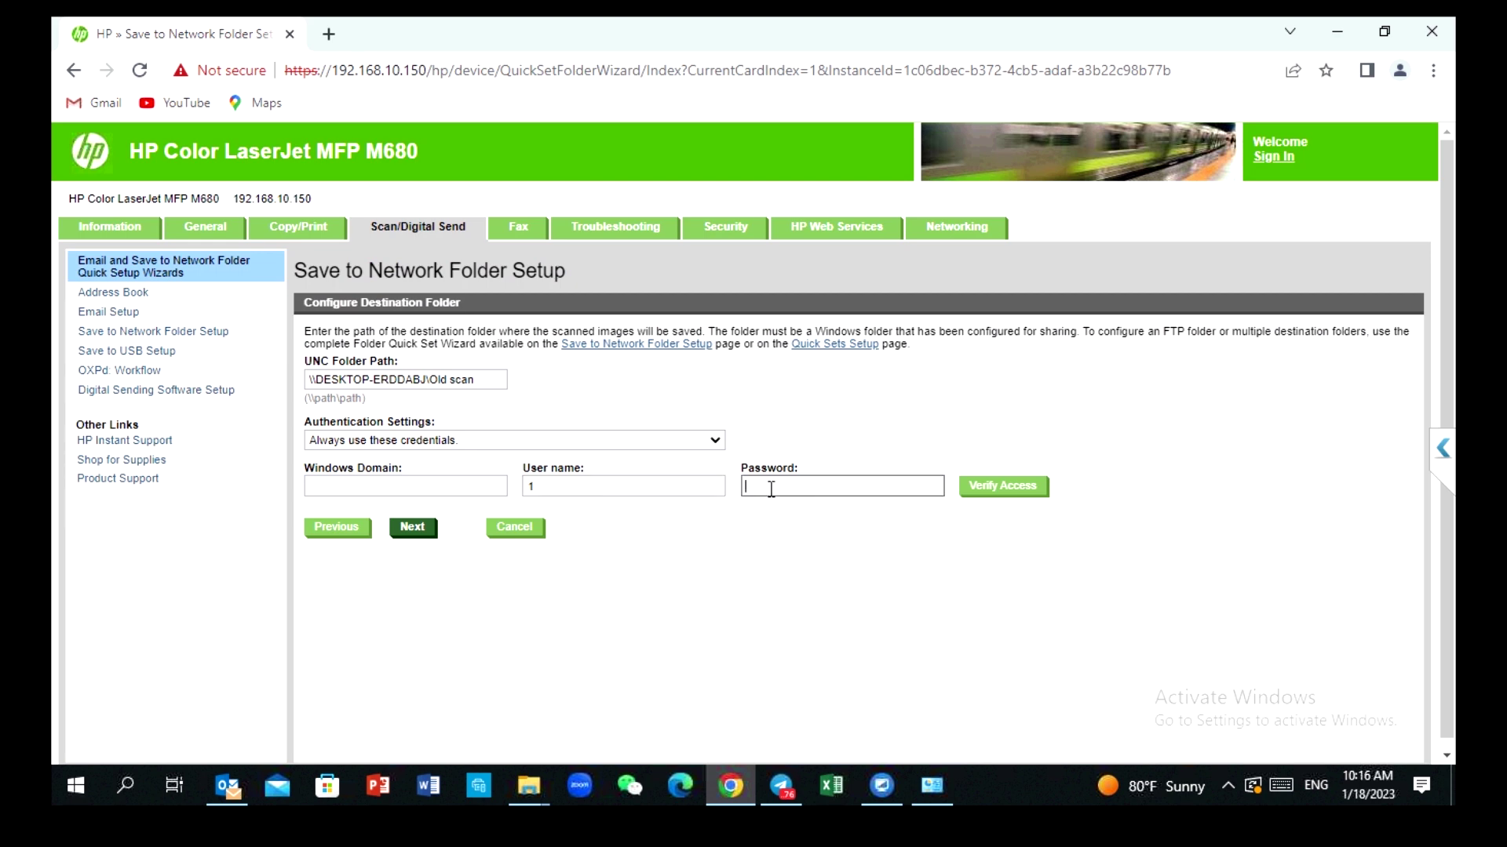
type("1")
left_click(1002, 487)
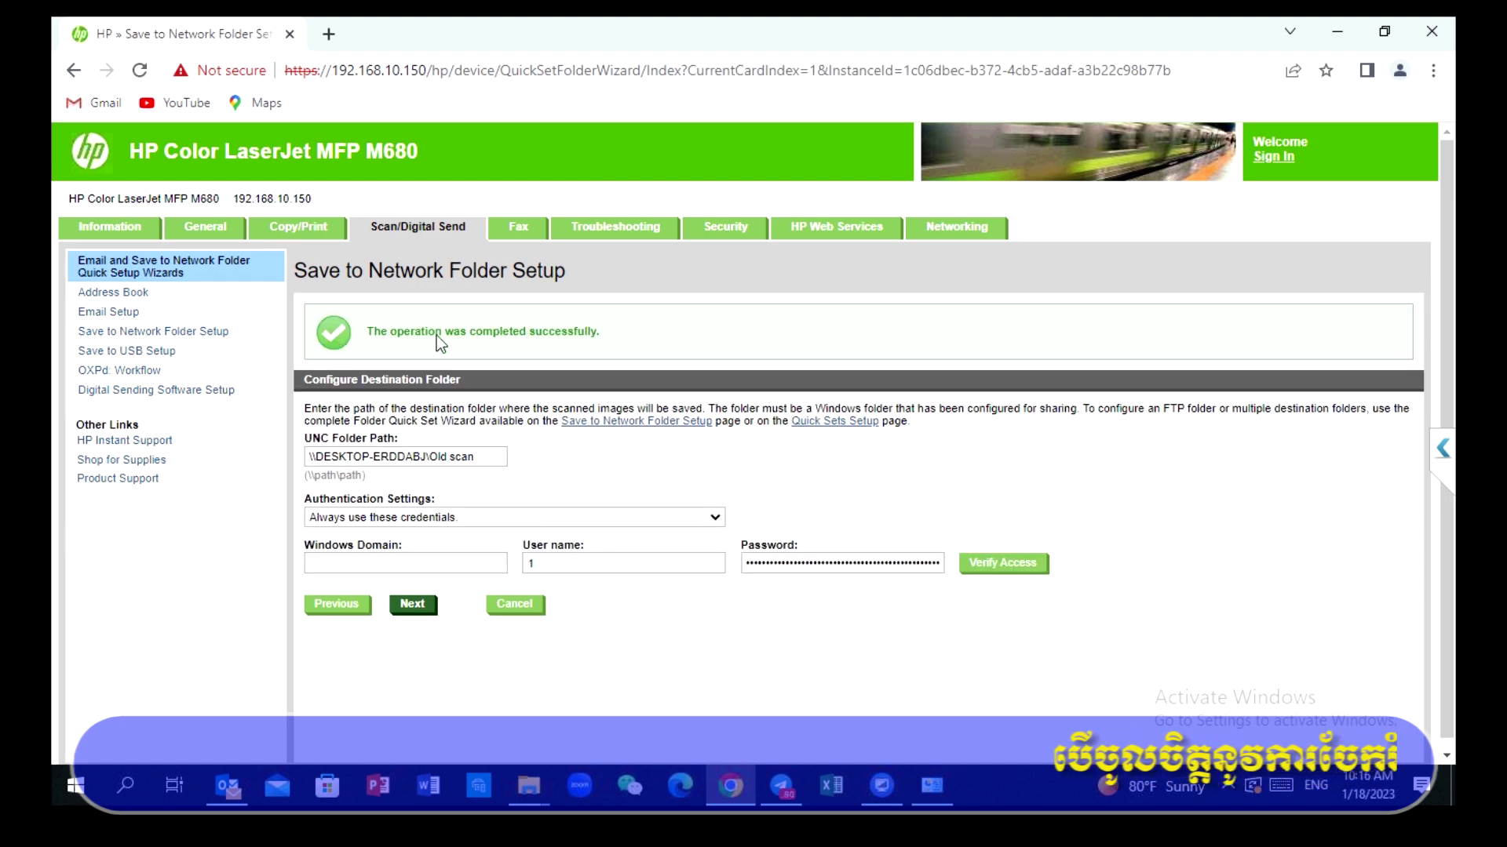
left_click(413, 606)
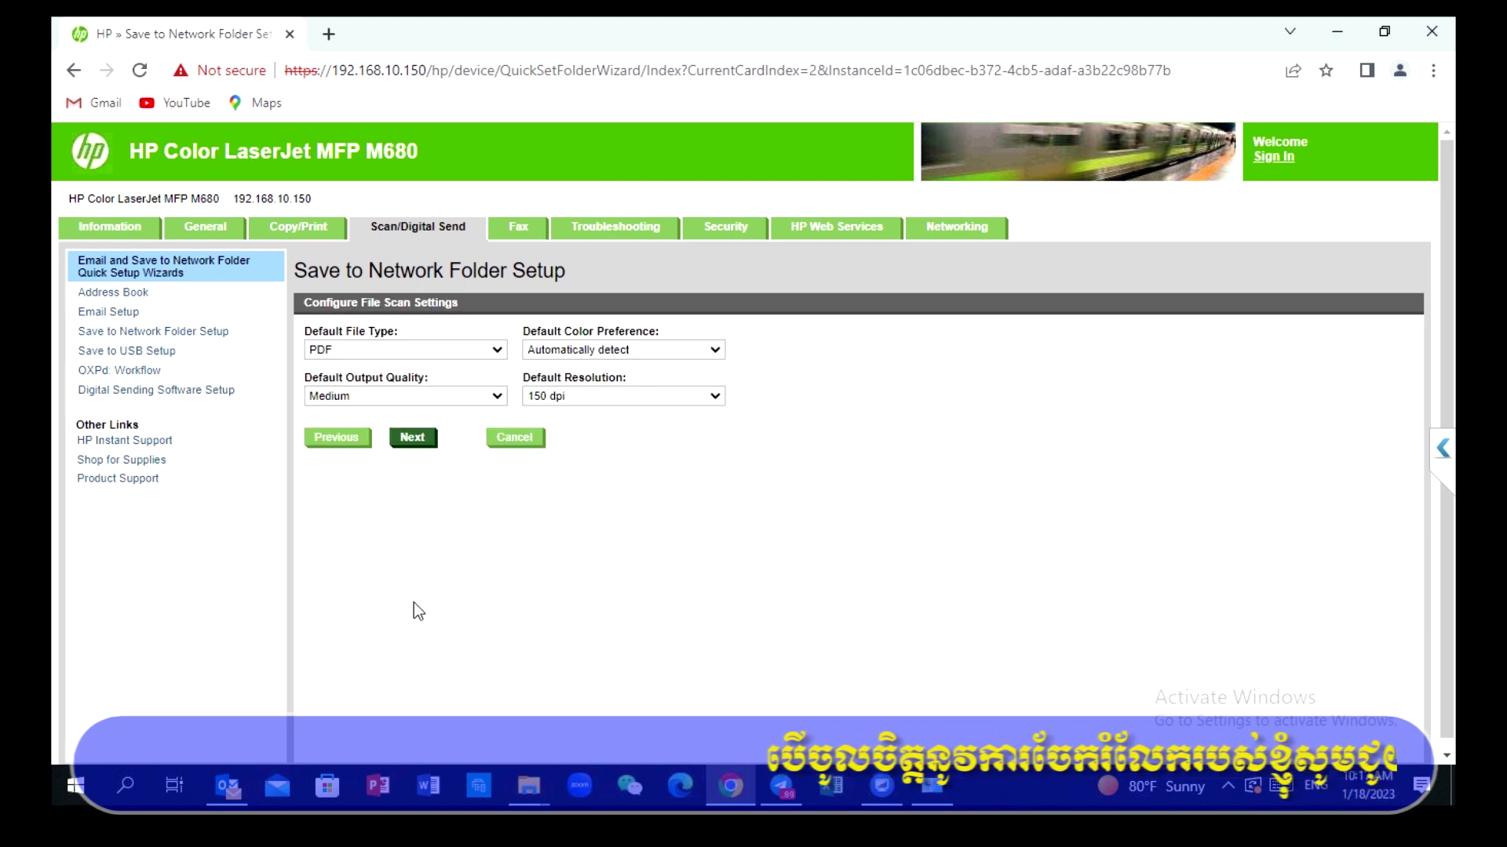
Accept the PDF, medium quality, 150 dpi scan defaults, then save and finish the quick set wizard.
left_click(410, 437)
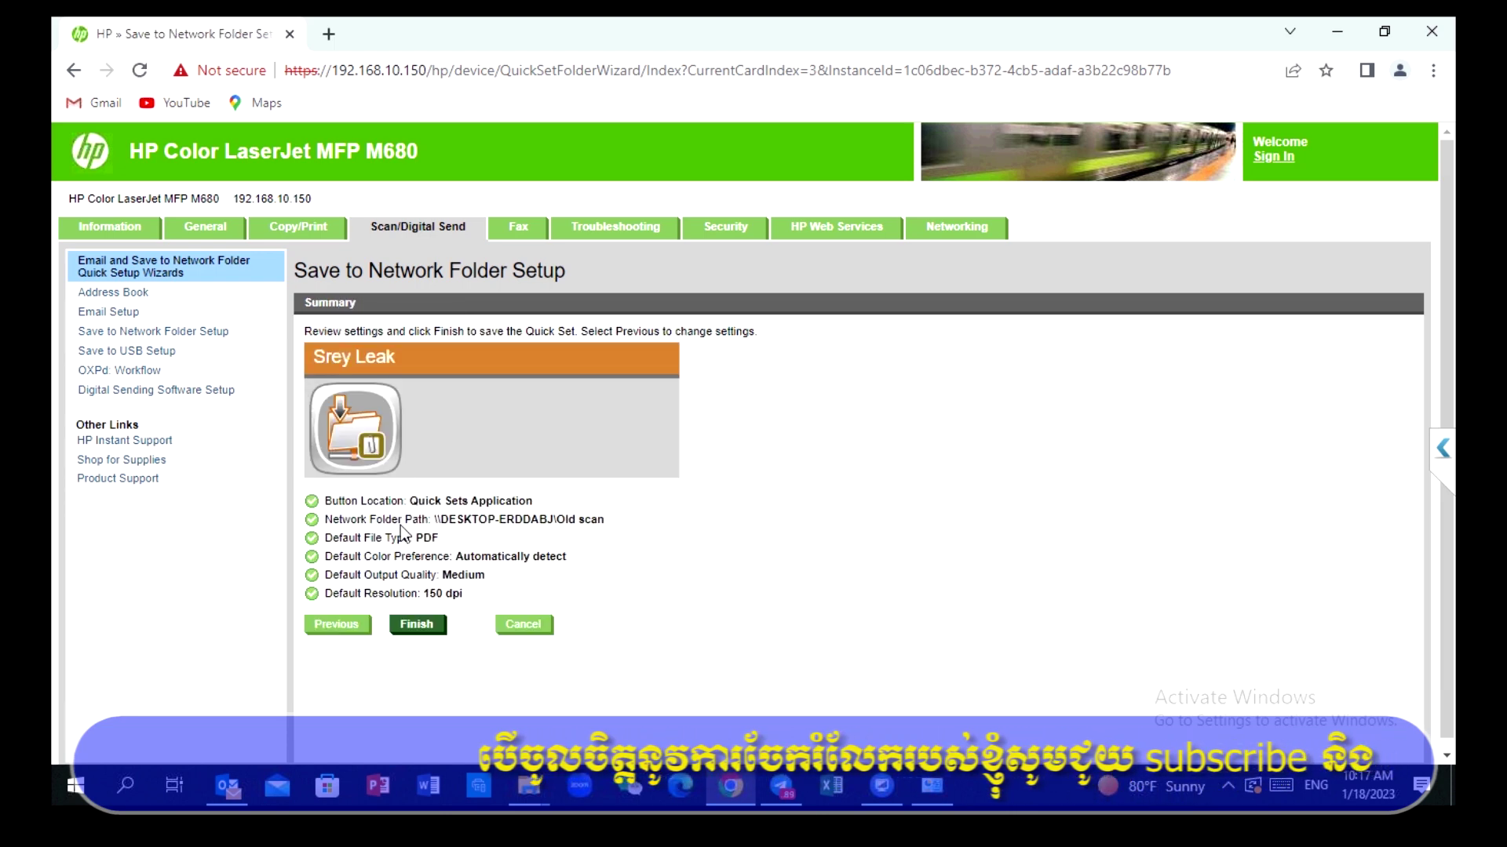
left_click(418, 625)
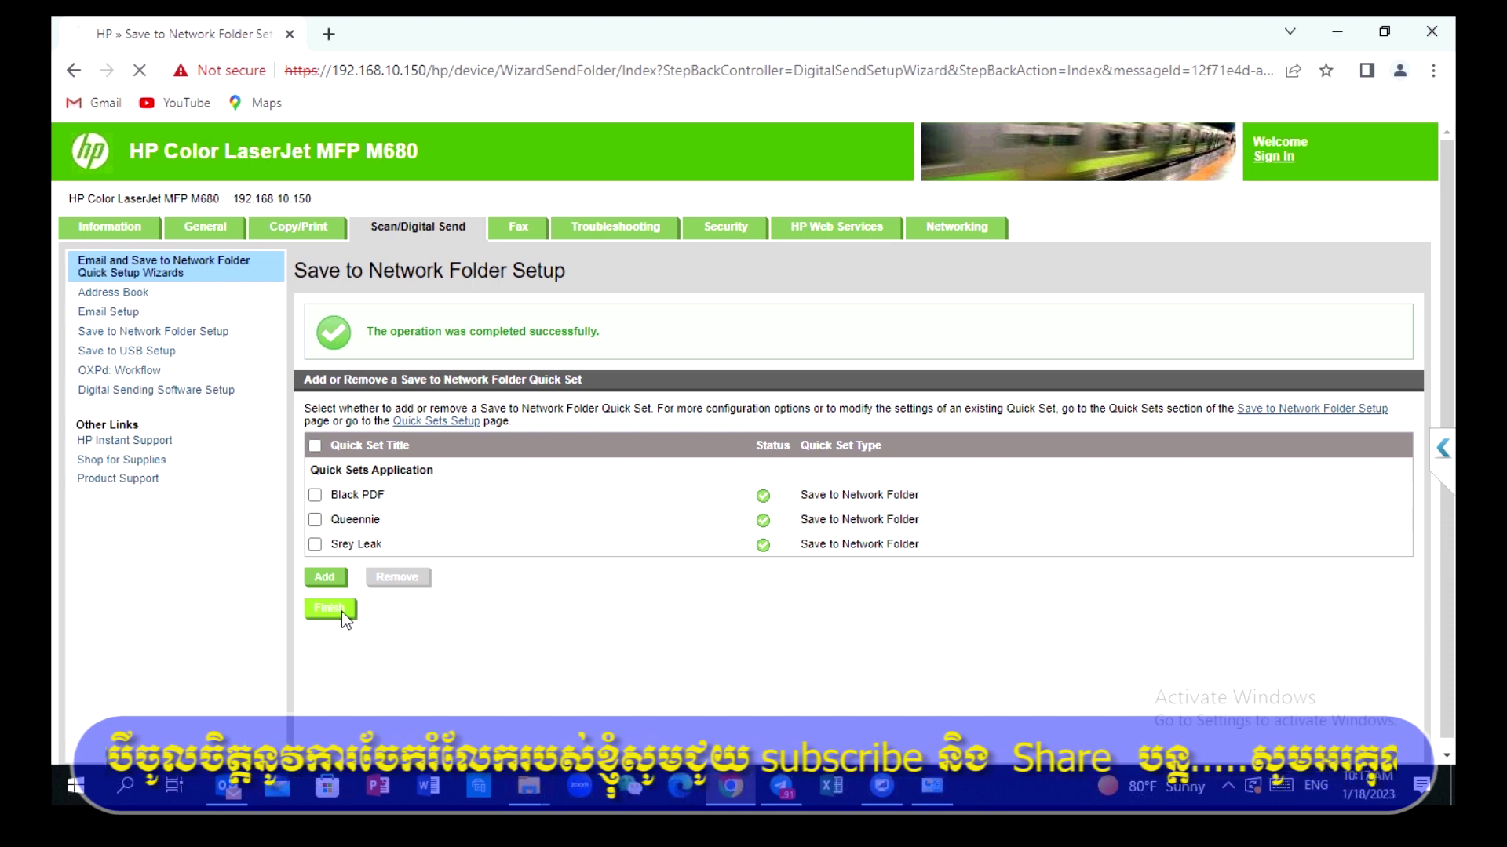
left_click(341, 609)
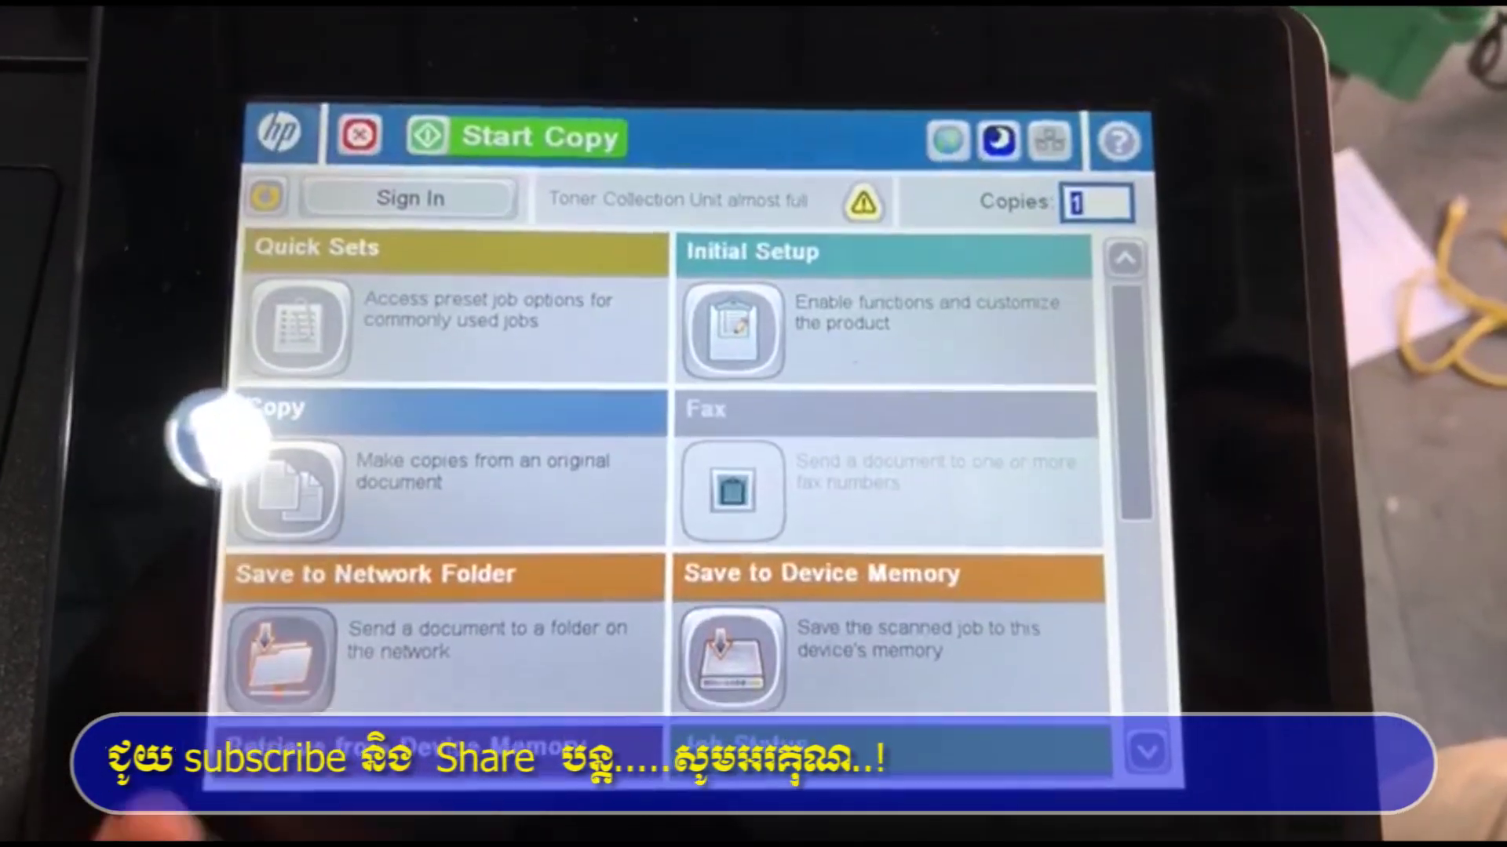
Start a Save to Network Folder scan with the Scan quick set and its folder path, then retry after the Options Conflict.
left_click(334, 659)
left_click(333, 425)
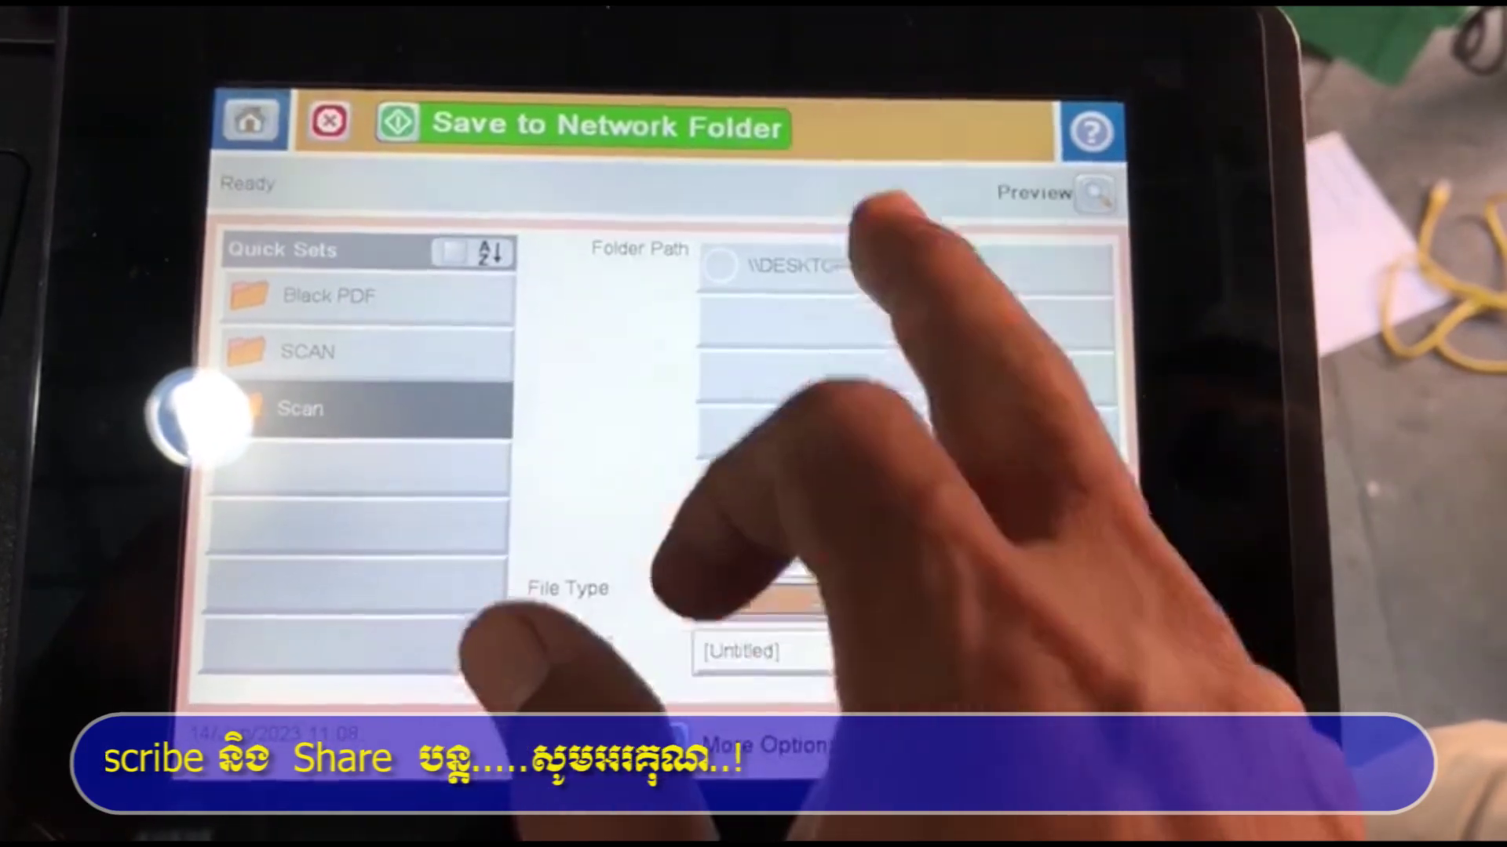
left_click(863, 267)
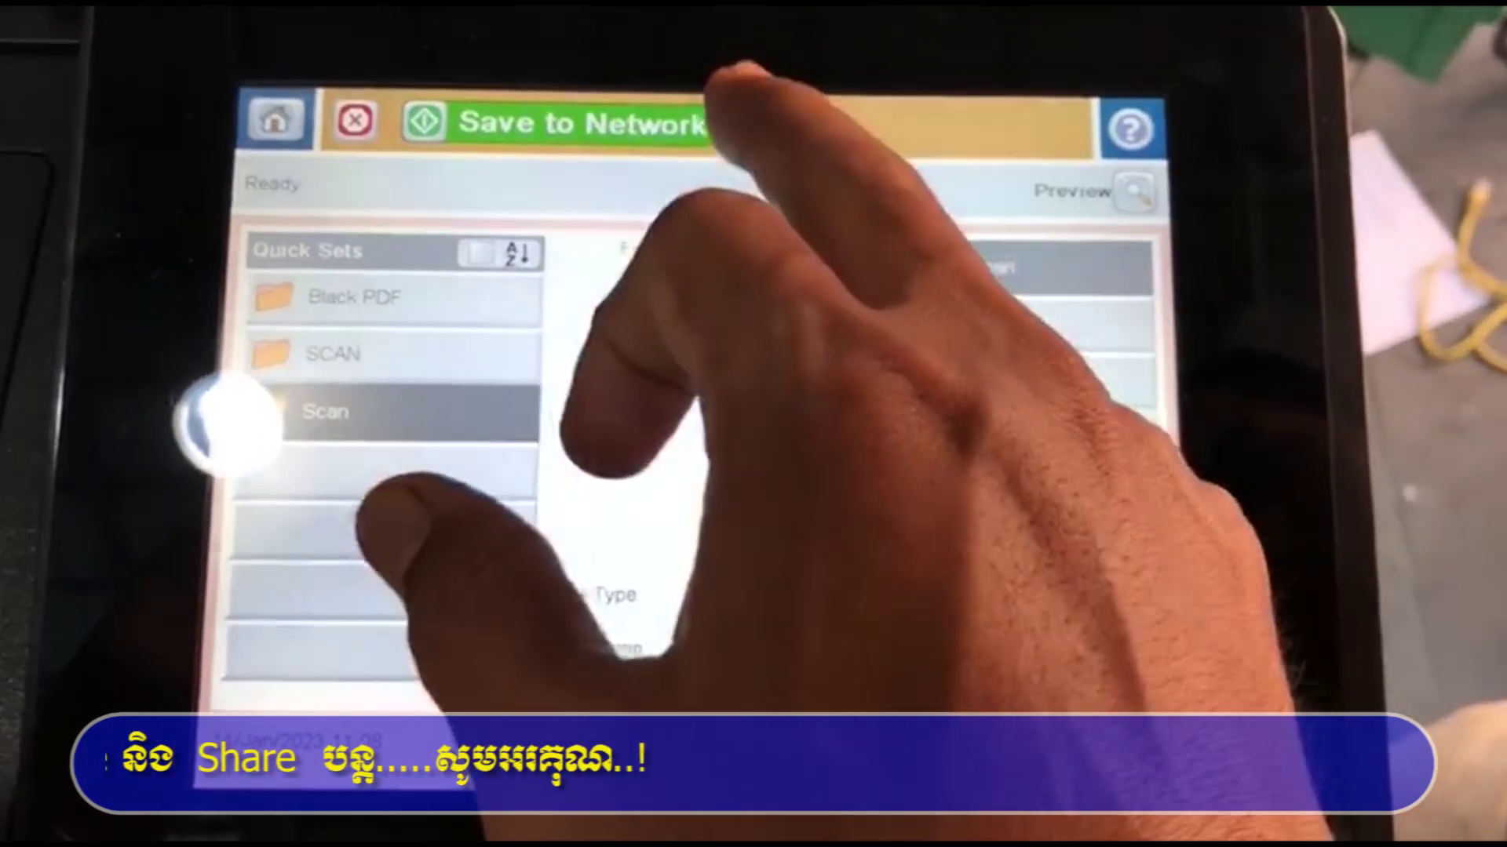
left_click(706, 122)
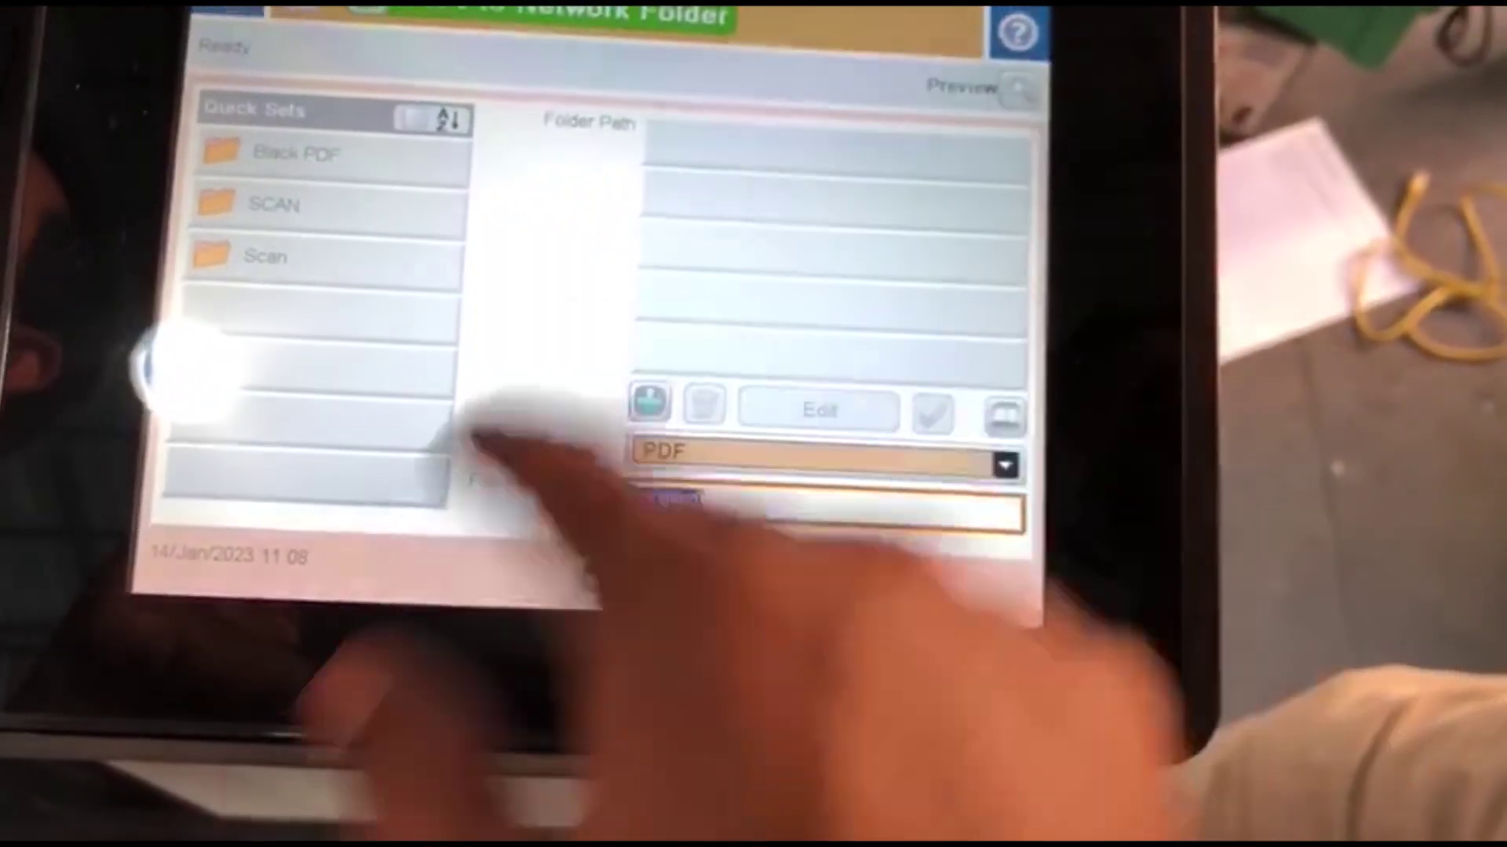
left_click(505, 431)
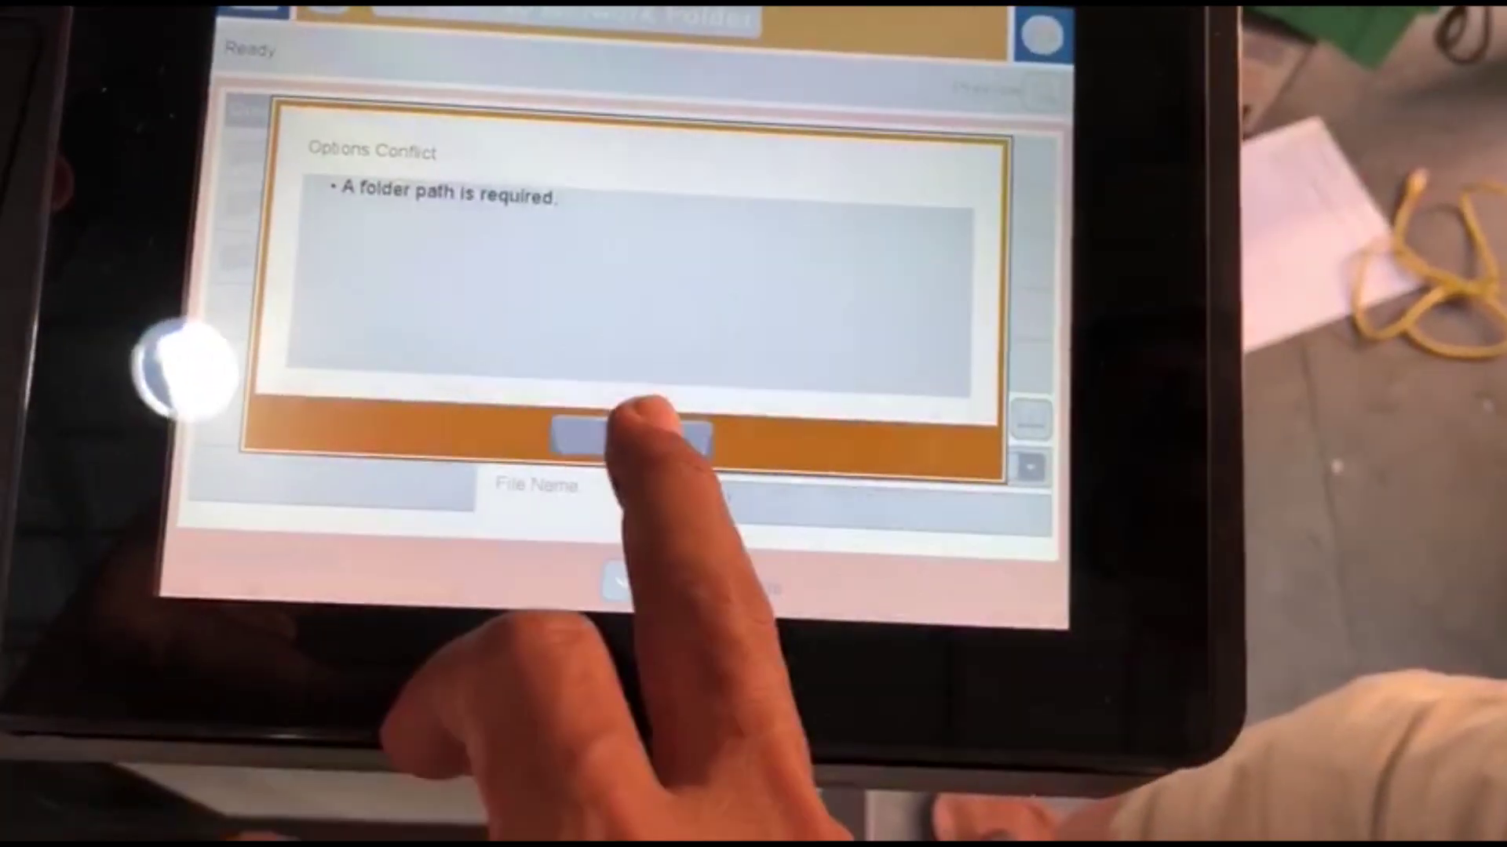